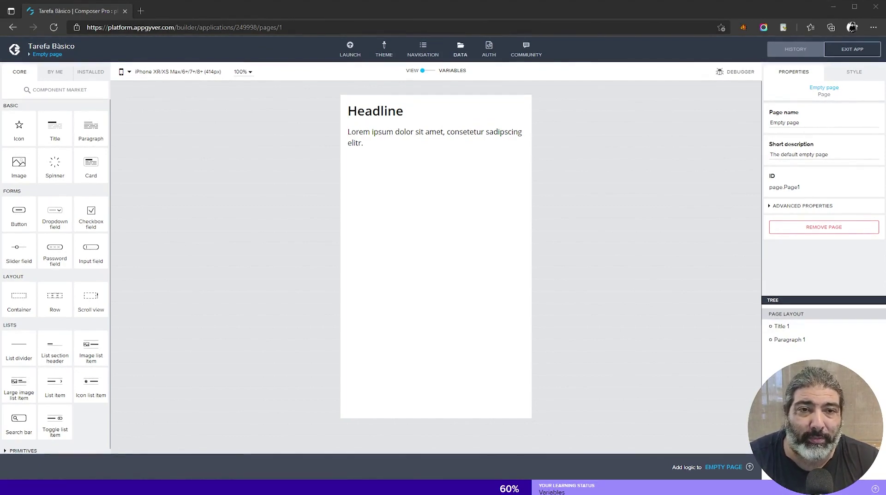
Step: Create a client-side storage data resource with the resource ID "tarefa"
left_click(460, 54)
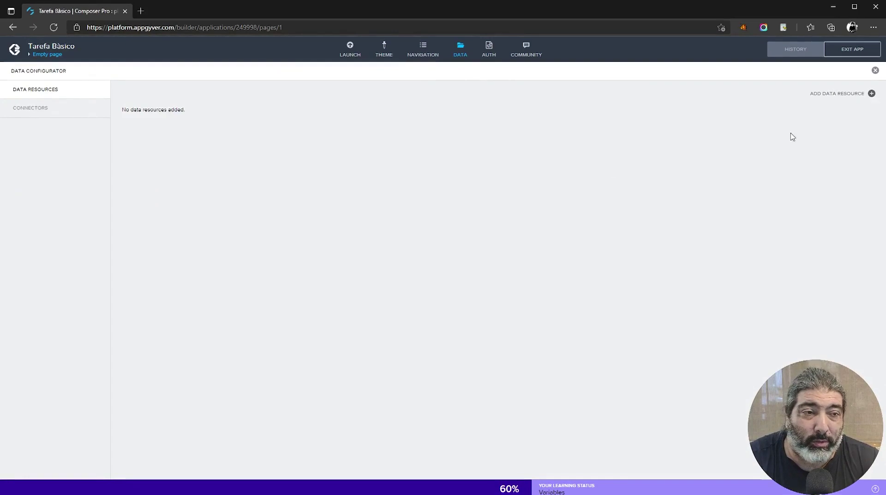
left_click(826, 93)
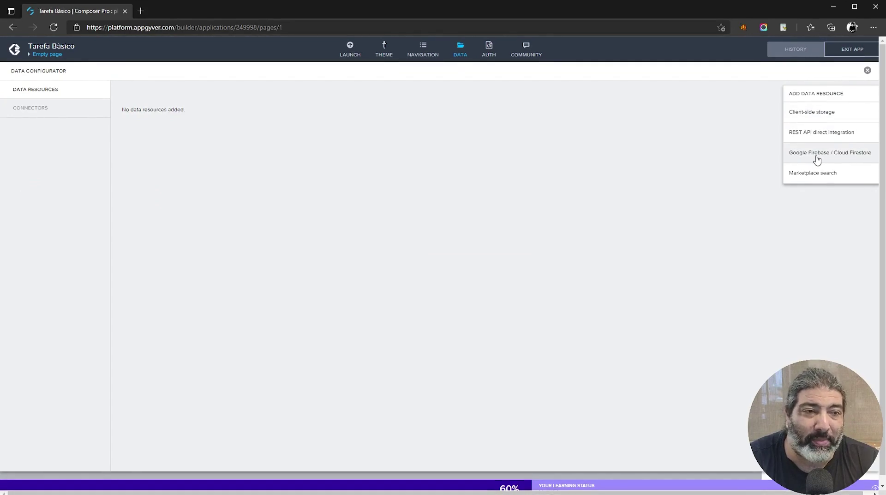
left_click(811, 121)
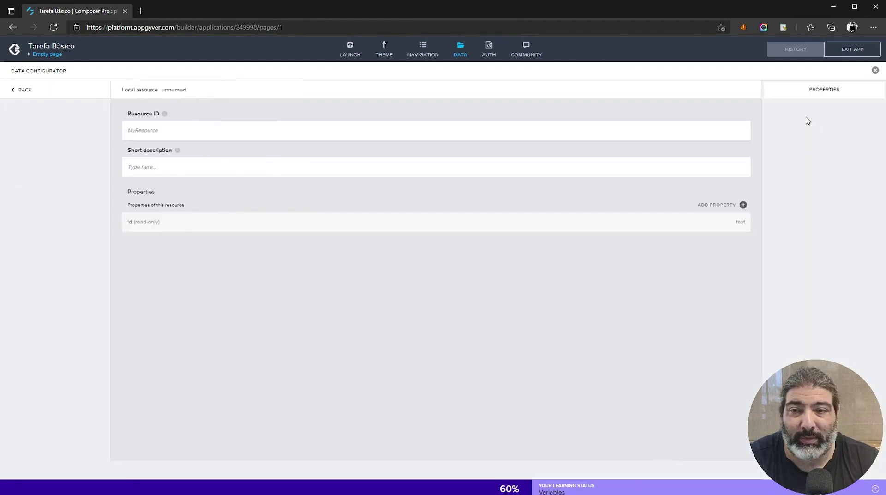
left_click(150, 130)
type("tarefa")
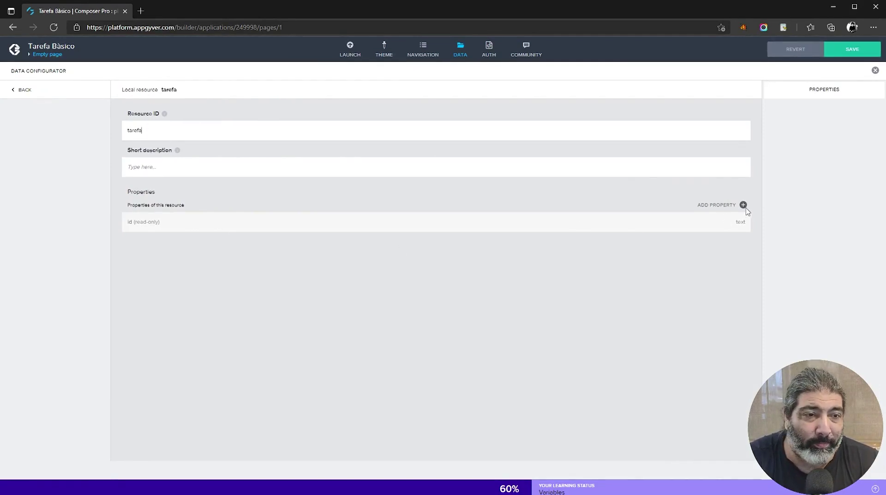
Step: Add a text property with the key "tarefa" to the resource and save the application
left_click(744, 205)
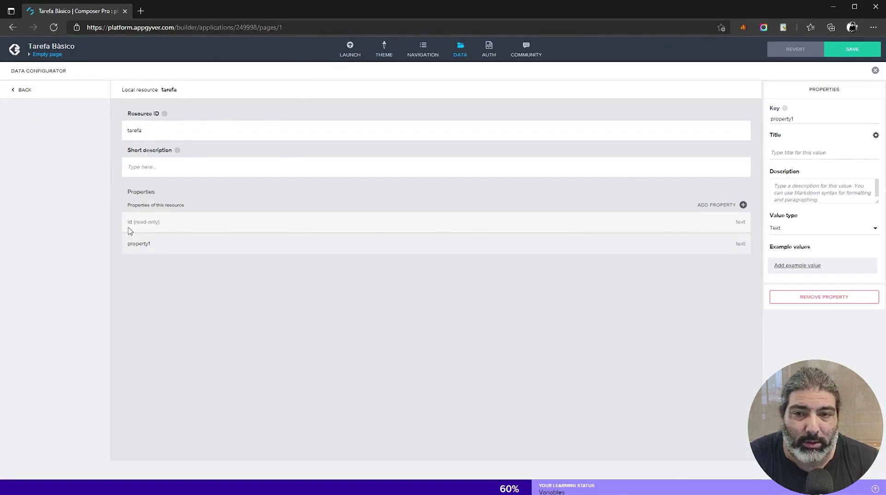
double_click(805, 123)
type("tarefa")
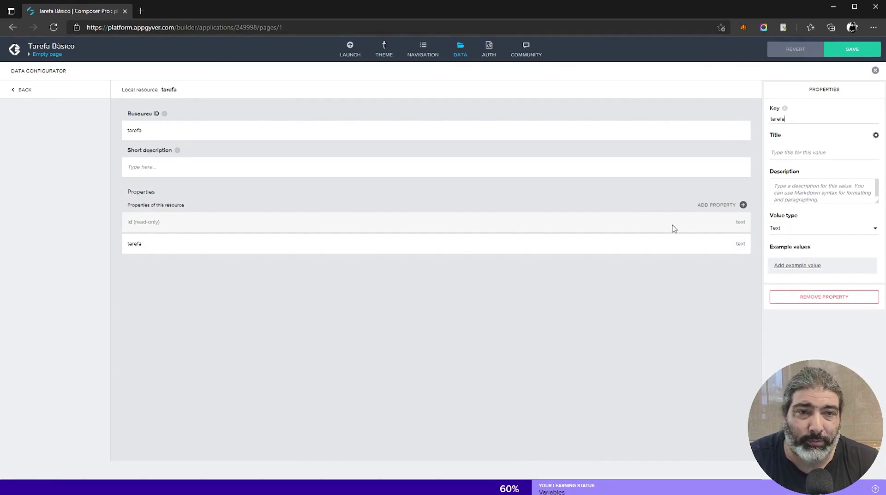
left_click(854, 49)
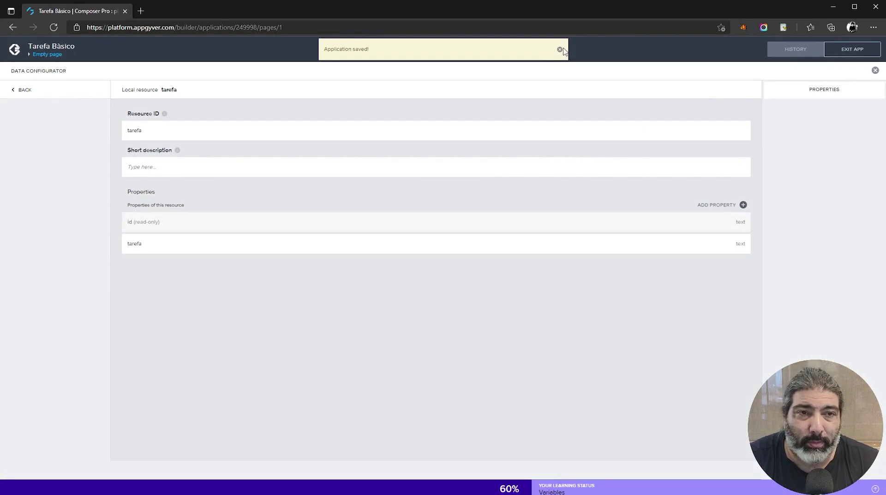
left_click(559, 49)
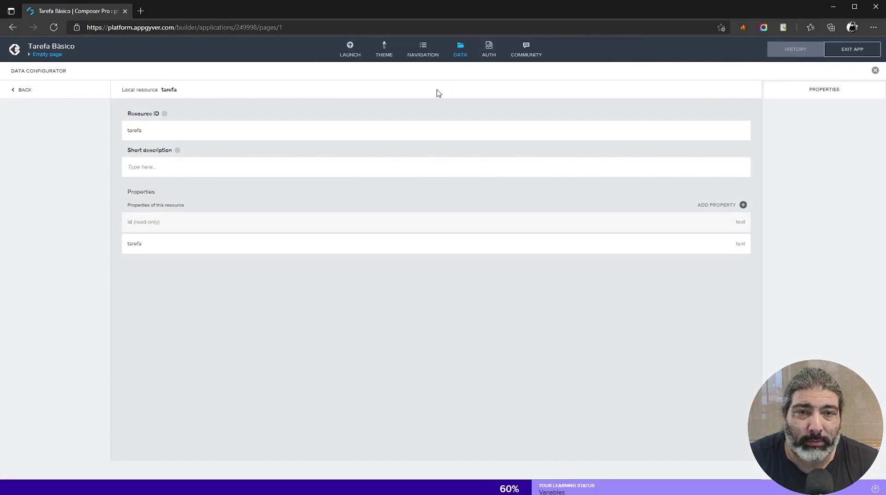
Step: Close the data configurator and return to the page canvas
left_click(462, 50)
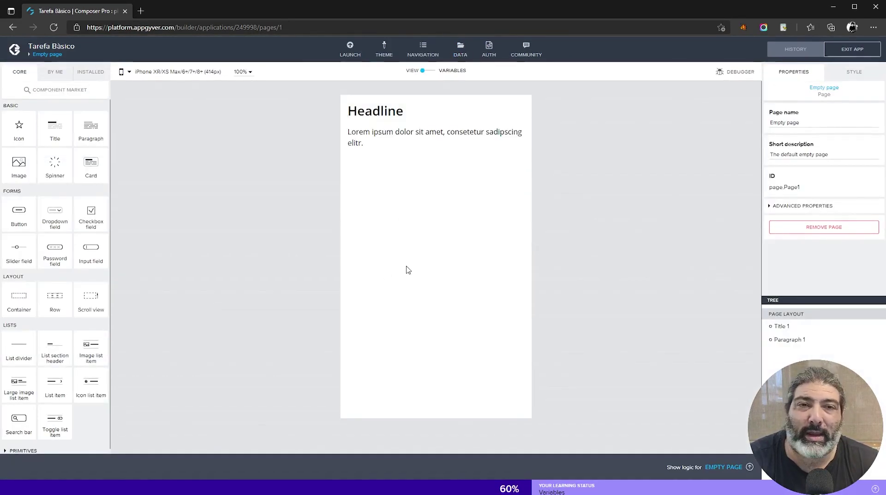
left_click(461, 51)
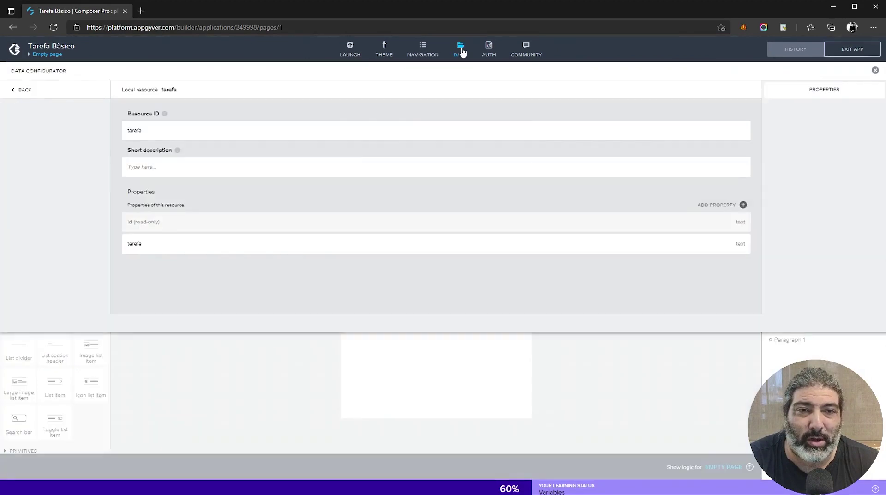
left_click(461, 50)
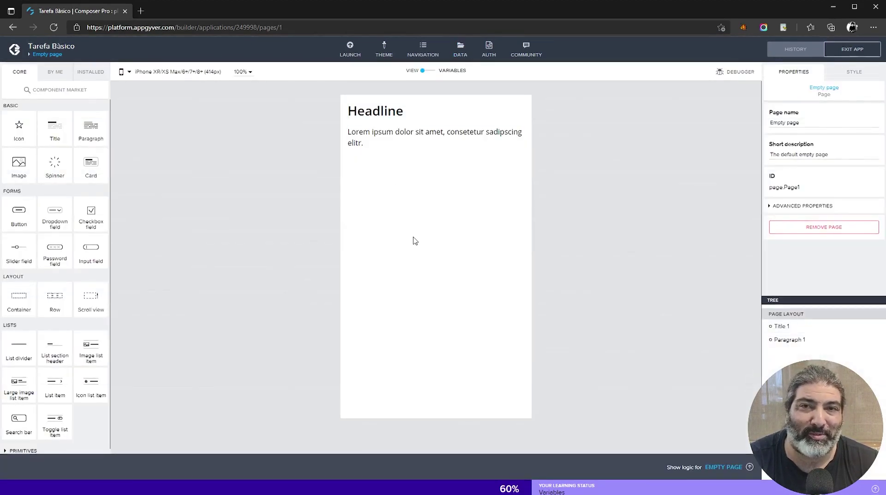
Step: Change the page headline's content to "Tarefas" and delete the placeholder paragraph below it
left_click(376, 113)
left_click(804, 126)
type("Tarefas")
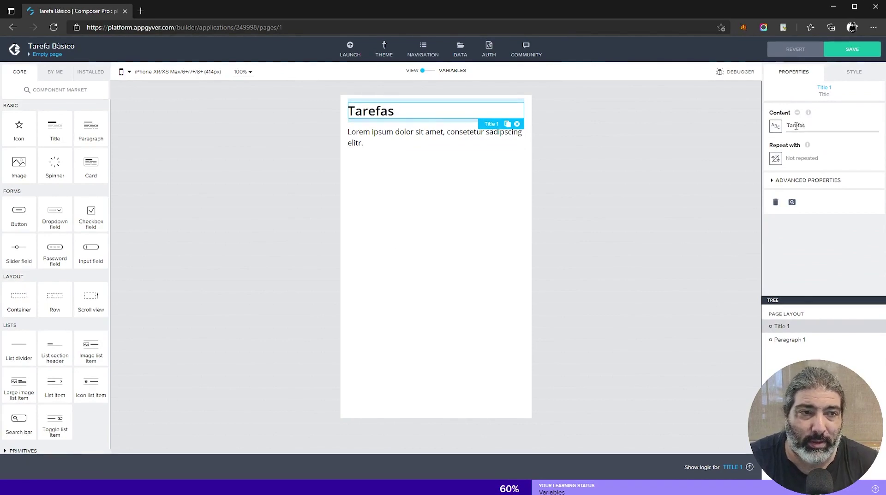
left_click(381, 145)
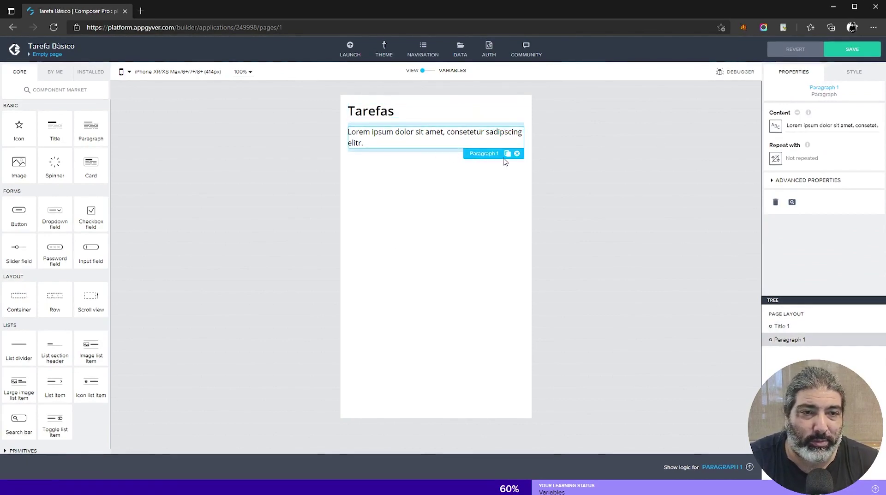
left_click(517, 154)
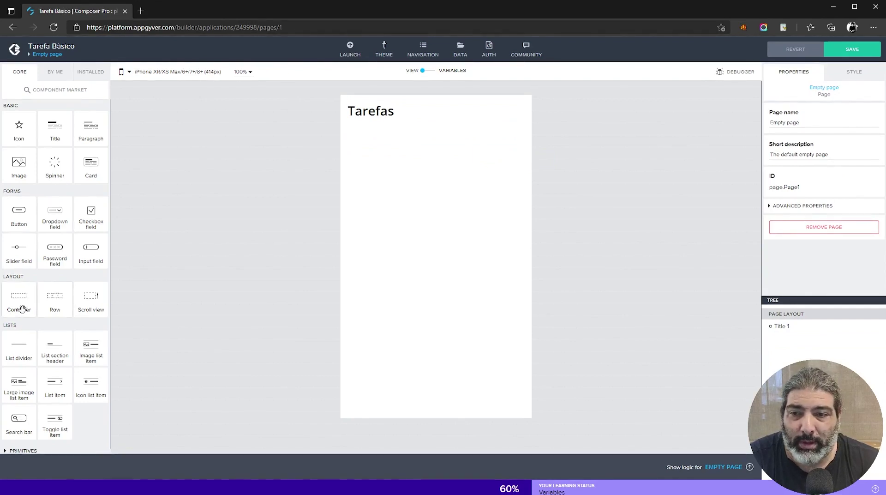
Step: Add a container below the title and nest two more containers inside it
left_click_drag(19, 297, 400, 172)
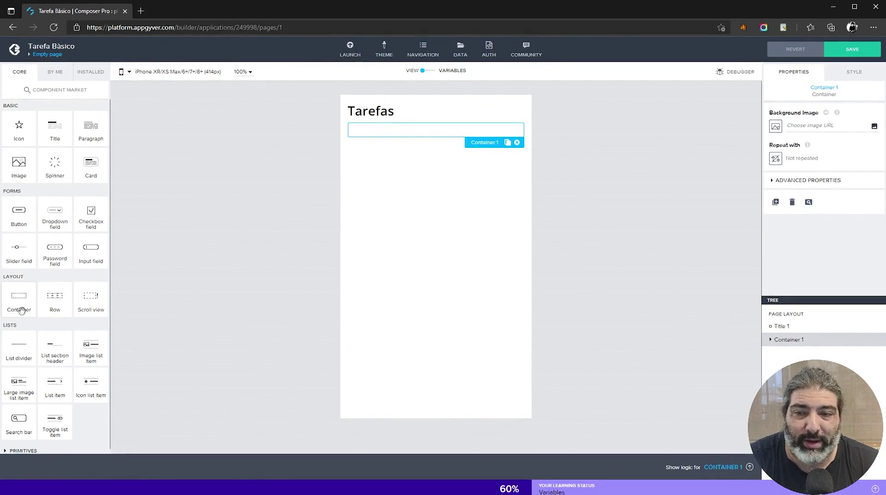
left_click_drag(22, 311, 388, 134)
left_click_drag(23, 307, 821, 342)
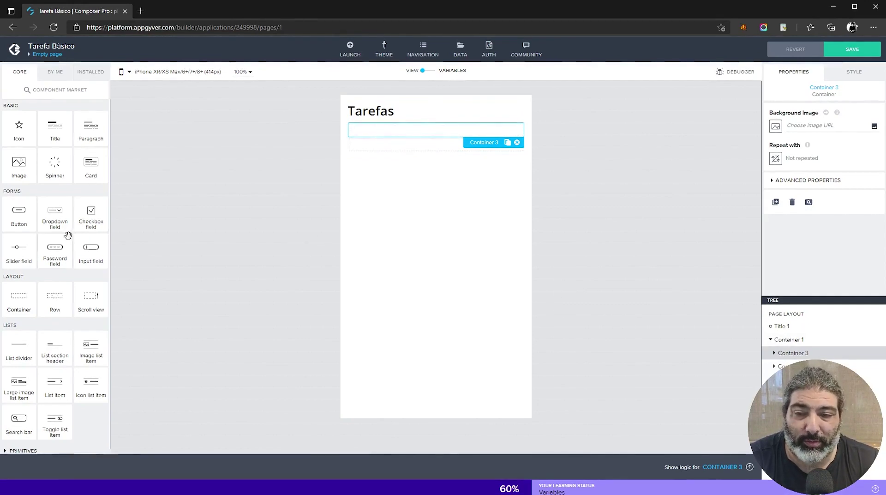
Step: Place a primitive Input in the upper inner container with the placeholder text "Adicione sua tarefa"
scroll(68, 236, "down", 1)
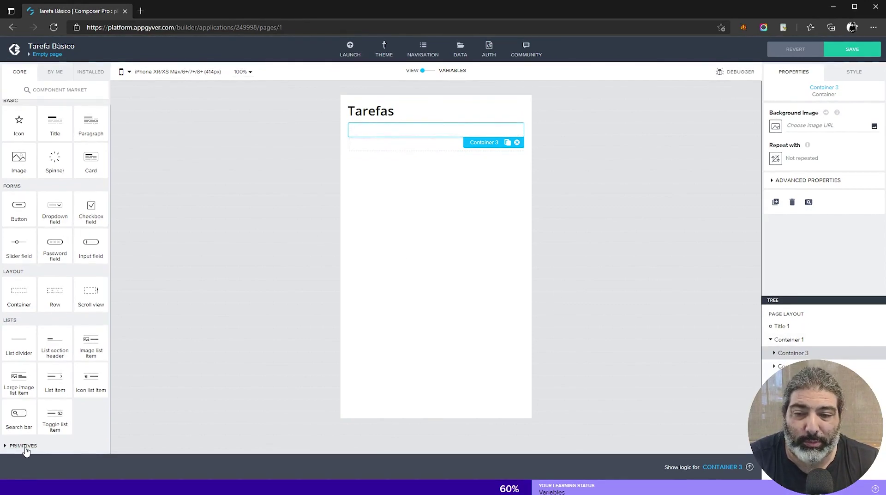
scroll(28, 449, "down", 2)
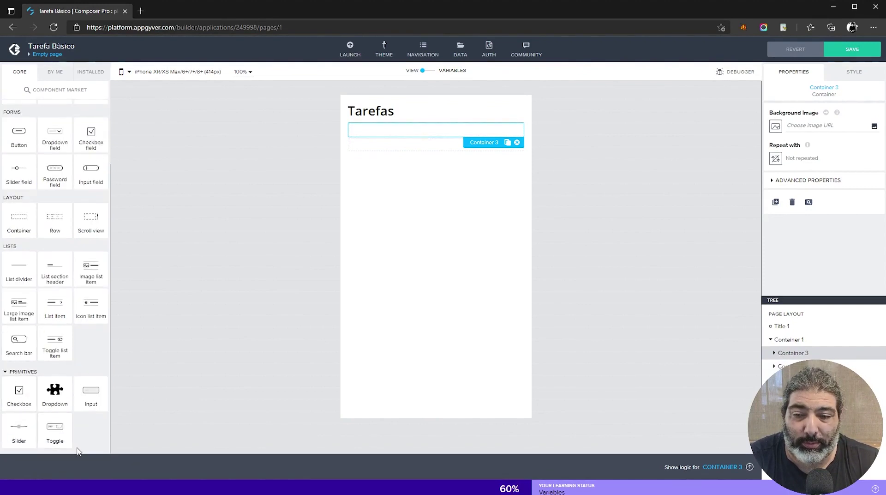
left_click_drag(120, 382, 405, 132)
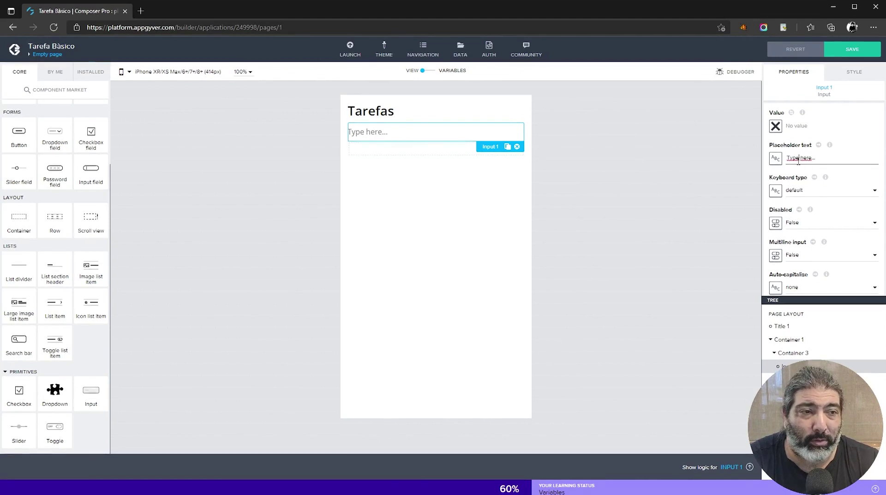
type("A")
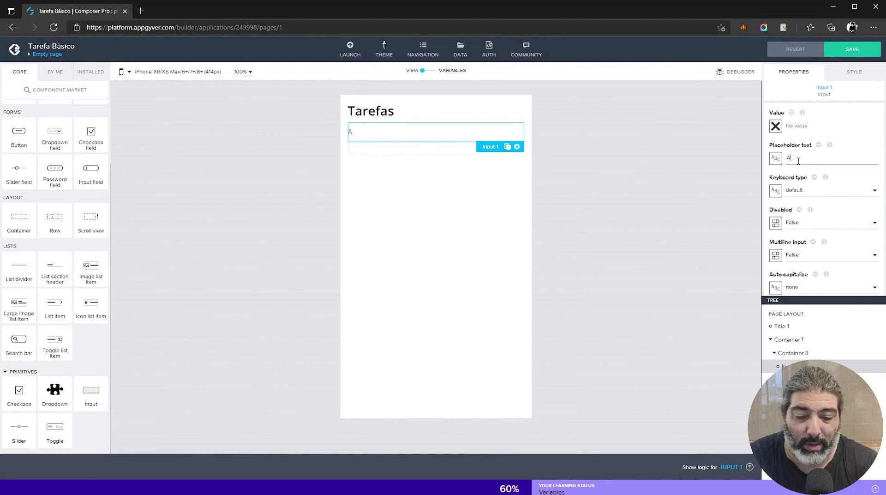
type("dicione sua tarefa")
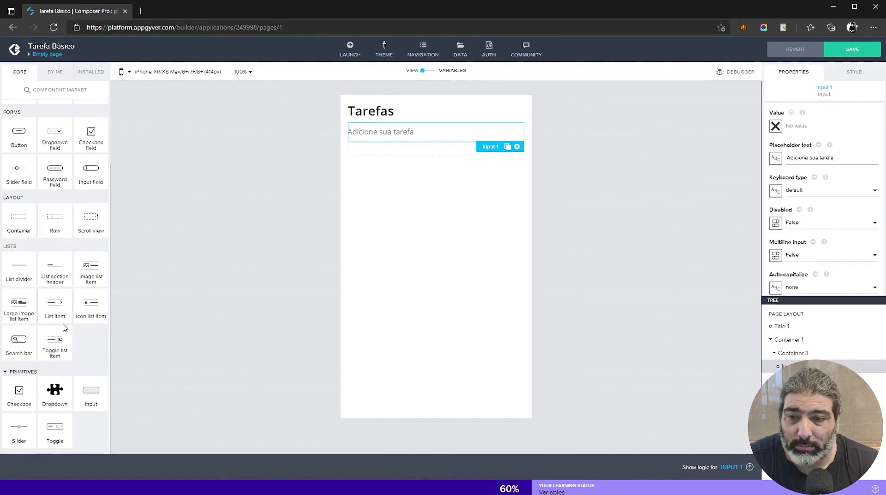
Step: Add a button in the second inner container and label it "Adicionar"
left_click_drag(26, 143, 784, 379)
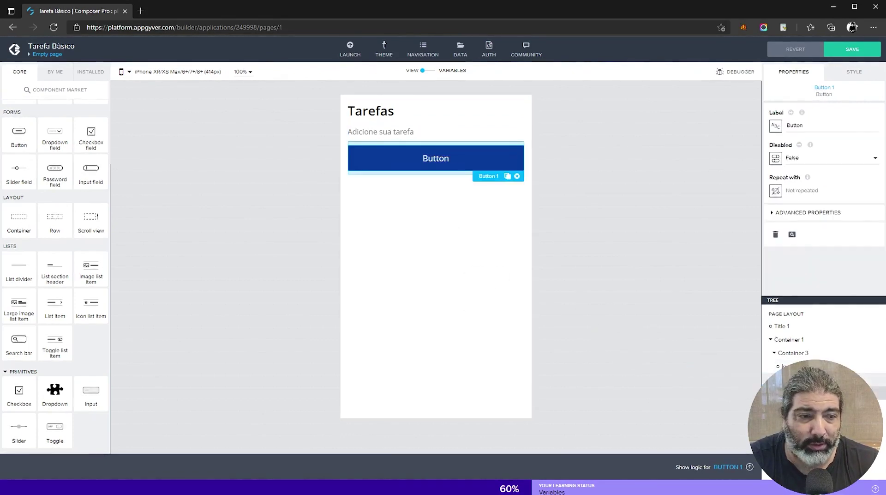
double_click(794, 125)
type("Adicionar")
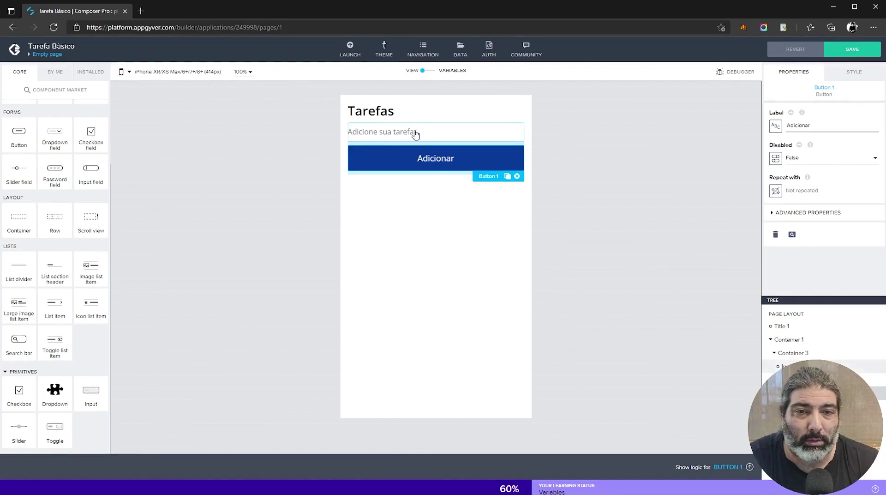
Step: Set the outer container's layout direction to Horizontal
left_click(789, 340)
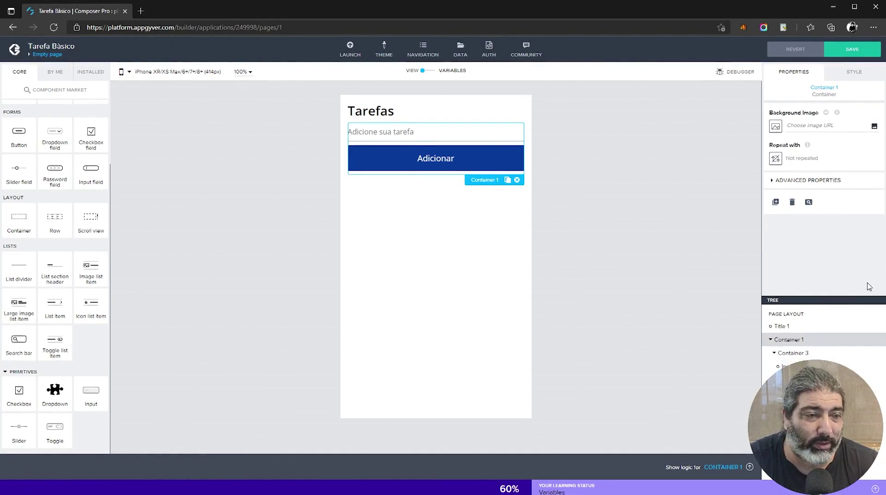
left_click(851, 73)
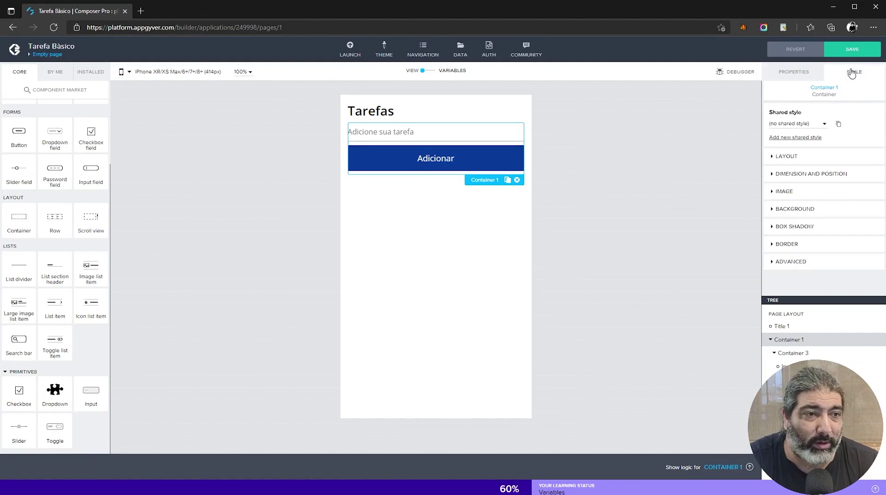
left_click(787, 157)
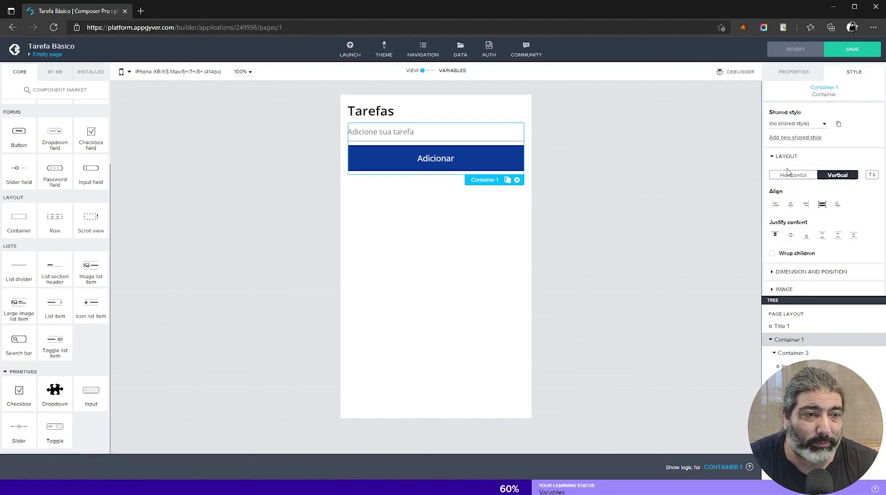
left_click(788, 177)
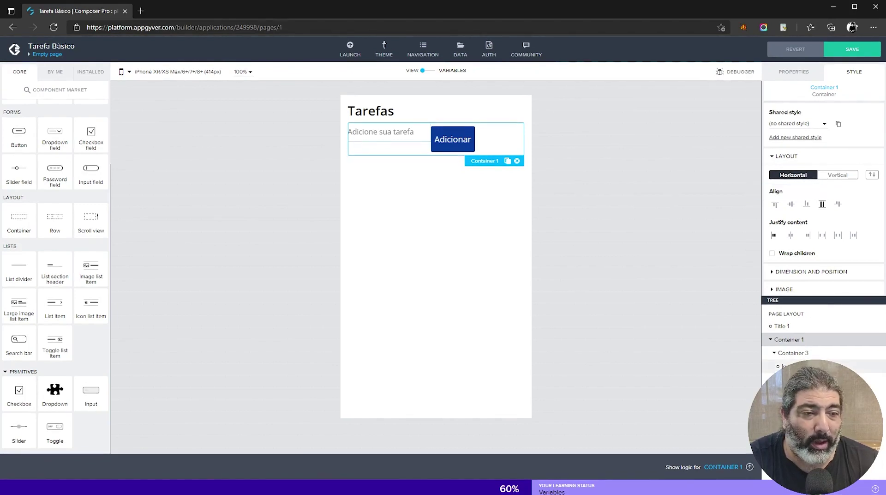
Step: Make the container holding the input grow to fill the free space beside the button
left_click(797, 353)
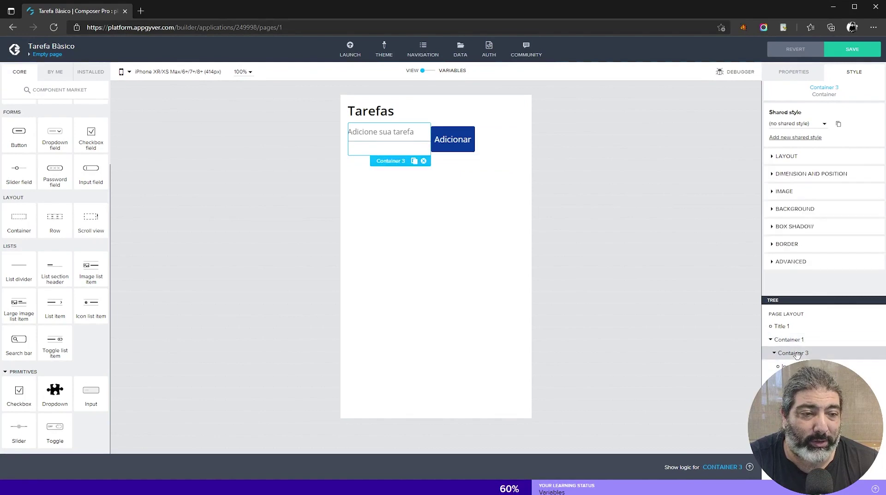
left_click(793, 175)
scroll(793, 180, "down", 5)
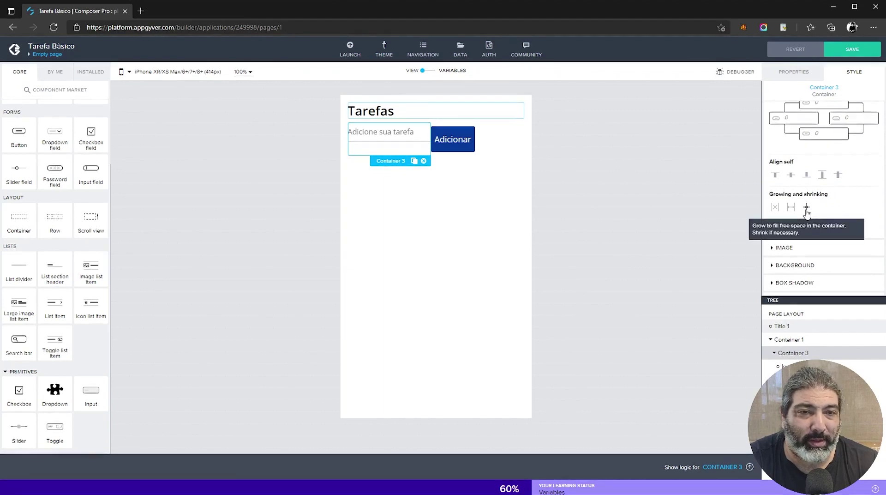
left_click(791, 210)
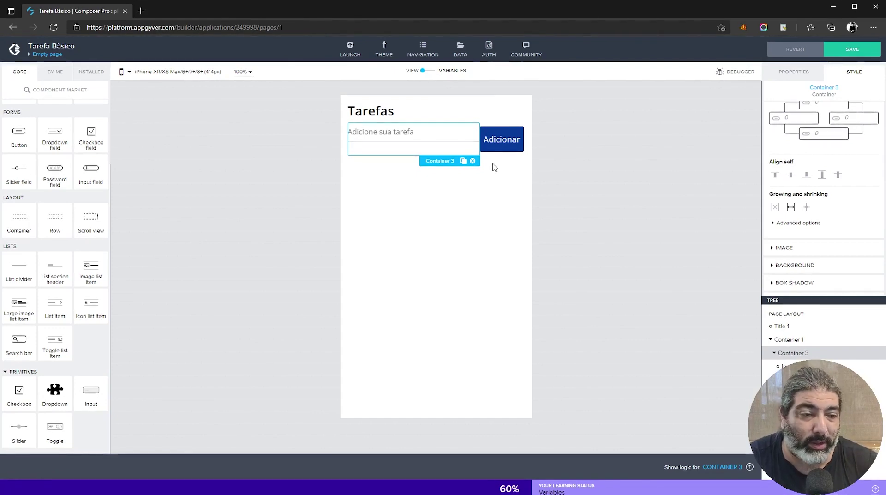
Step: Set the "Adicionar" button's border radius to 5
left_click(784, 392)
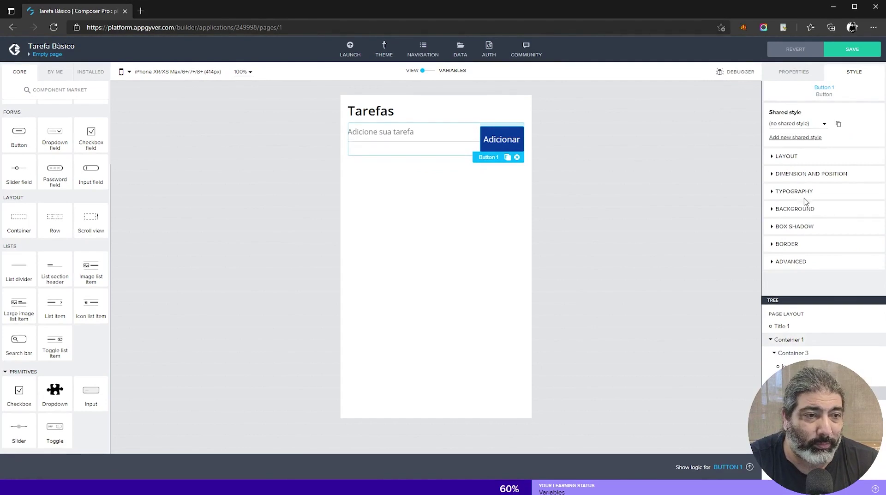
left_click(779, 243)
scroll(825, 217, "down", 1)
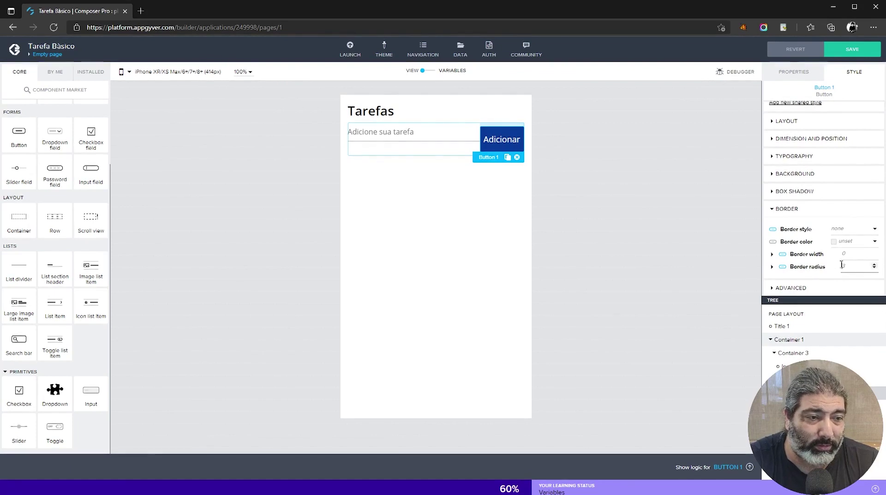
type("55")
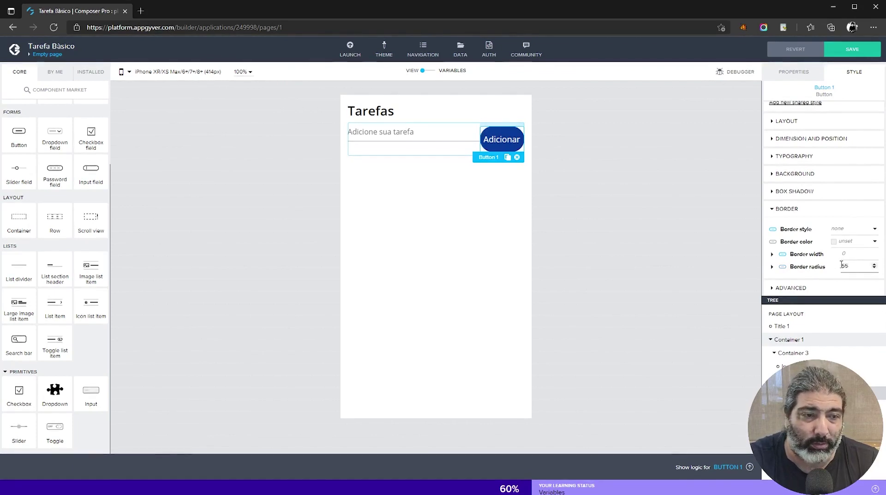
type("5")
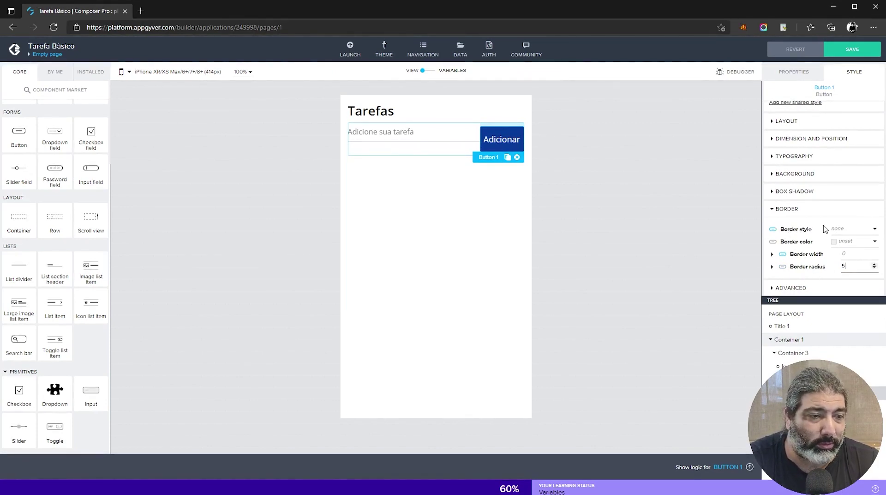
Step: Set a left margin of 16 on the inner container that holds the "Adicionar" button
left_click(805, 143)
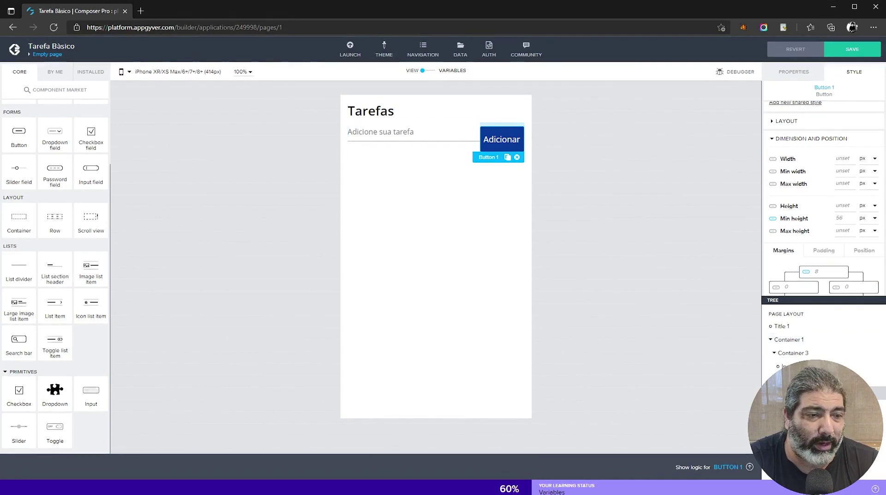
left_click(793, 380)
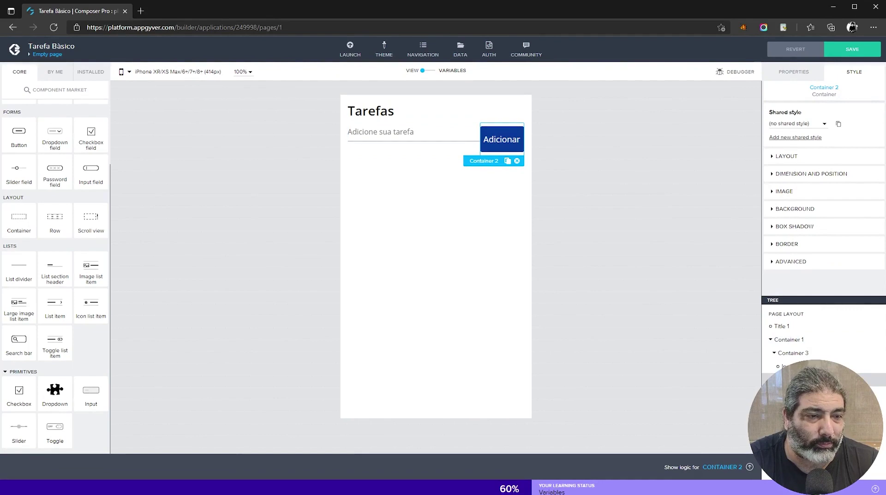
left_click(813, 178)
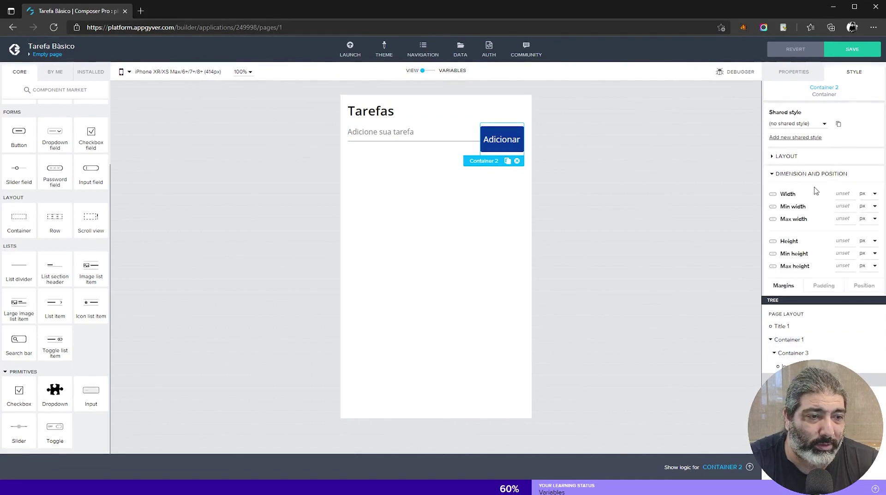
scroll(814, 187, "down", 3)
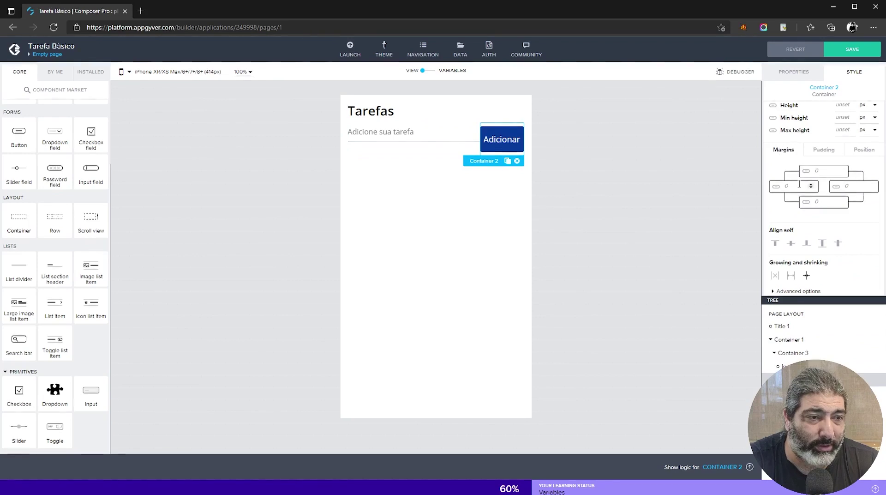
left_click(798, 185)
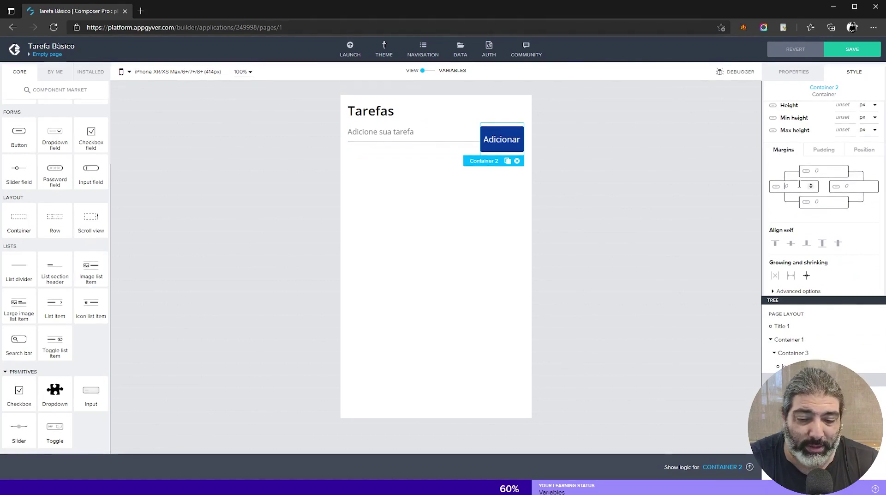
type("16")
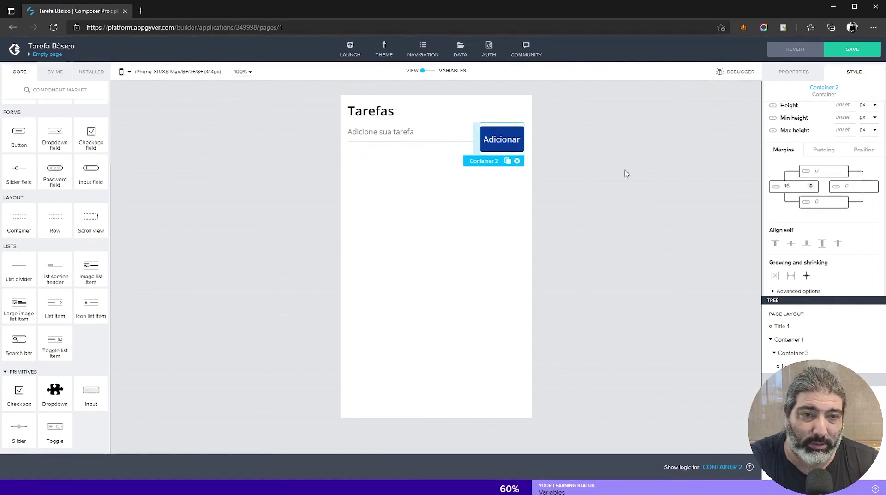
Step: Center the outer container's contents vertically so the task input lines up with the "Adicionar" button
left_click(461, 140)
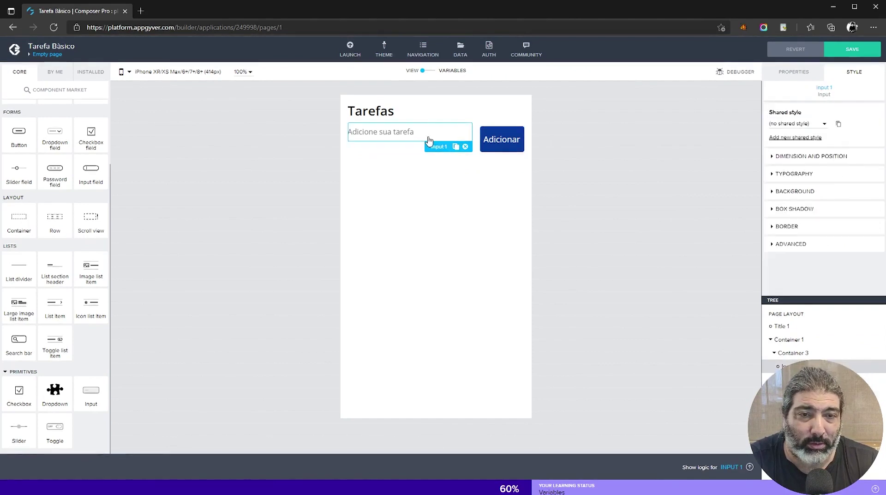
left_click(792, 340)
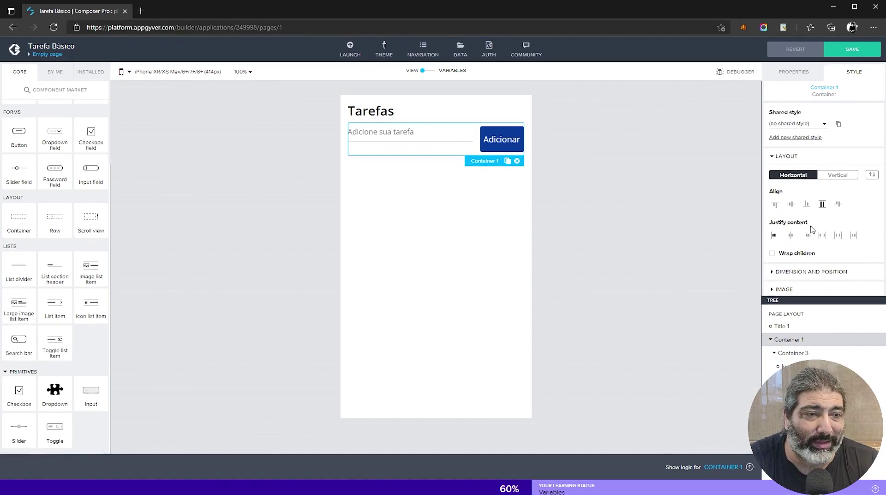
left_click(790, 205)
left_click(444, 246)
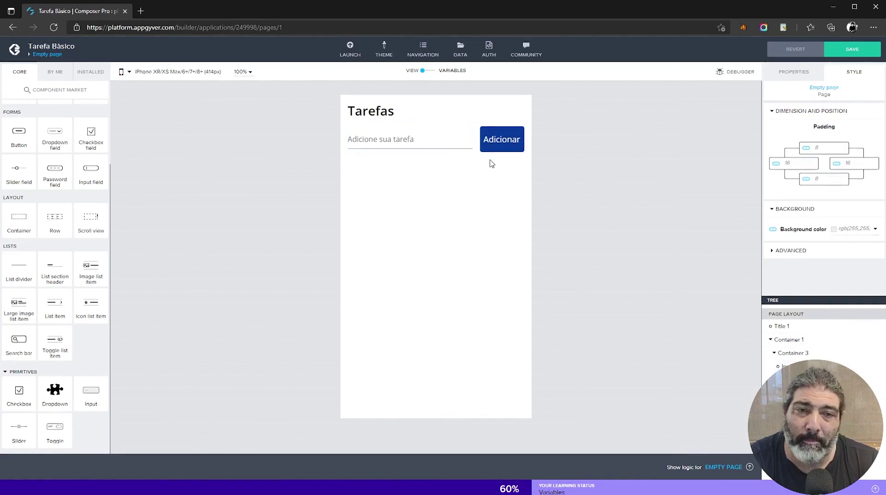
Step: Set the "Adicionar" button's minimum height to 48 px
left_click(509, 143)
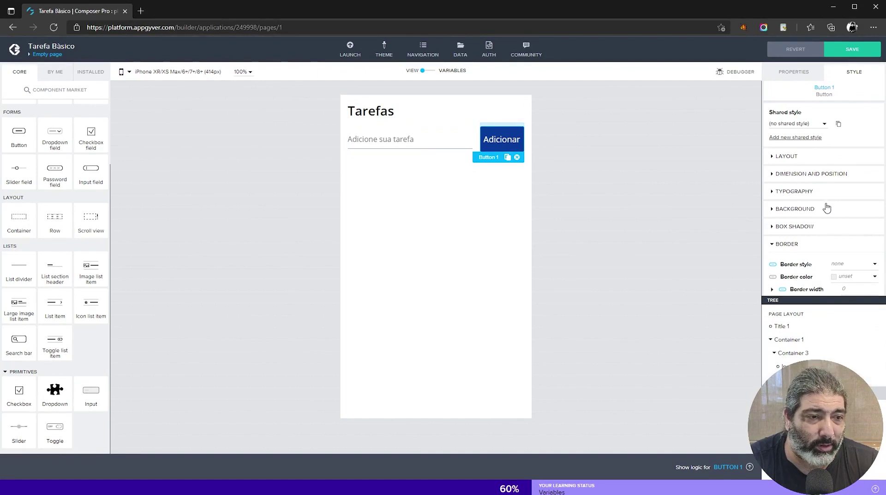
left_click(803, 174)
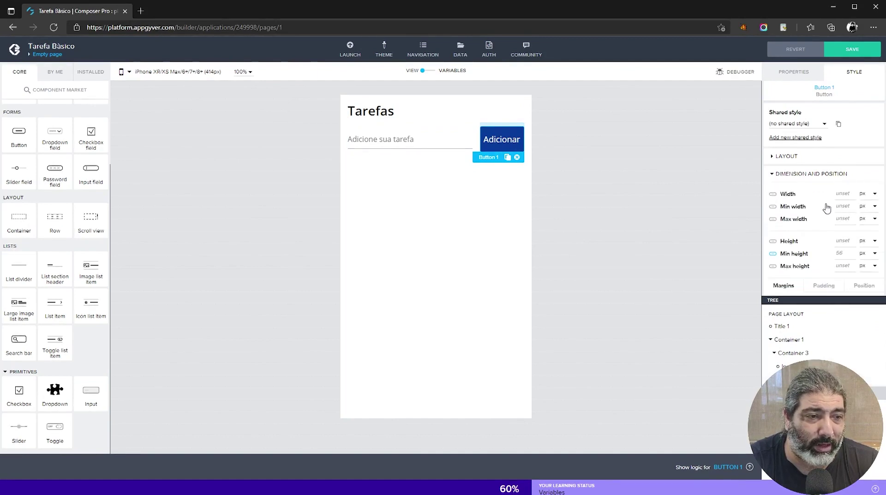
scroll(838, 199, "down", 2)
type("48")
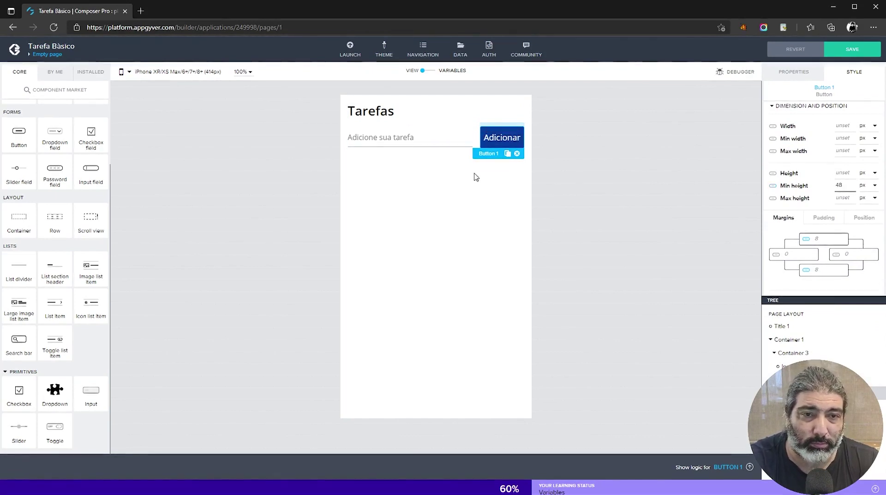
left_click(452, 182)
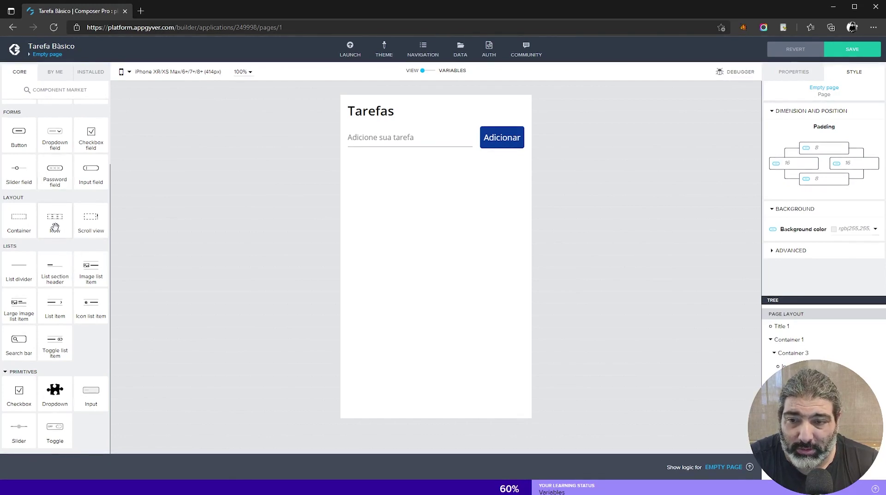
Step: Add a checkbox field to the page and place it below the outer container with the input and button
scroll(55, 226, "up", 2)
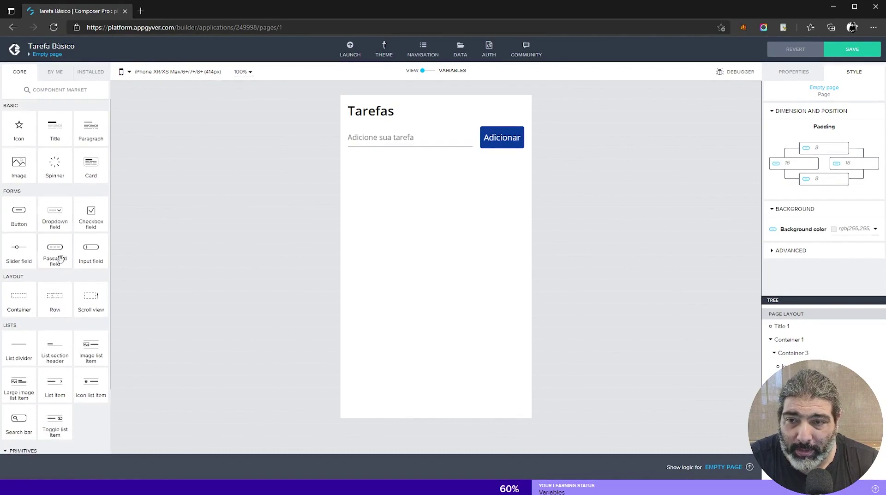
left_click_drag(95, 223, 813, 339)
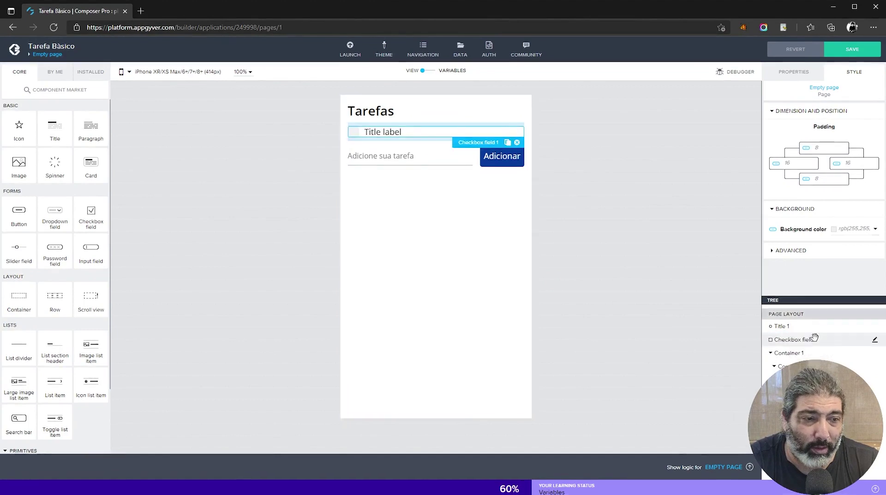
left_click(791, 353)
left_click_drag(790, 353, 790, 337)
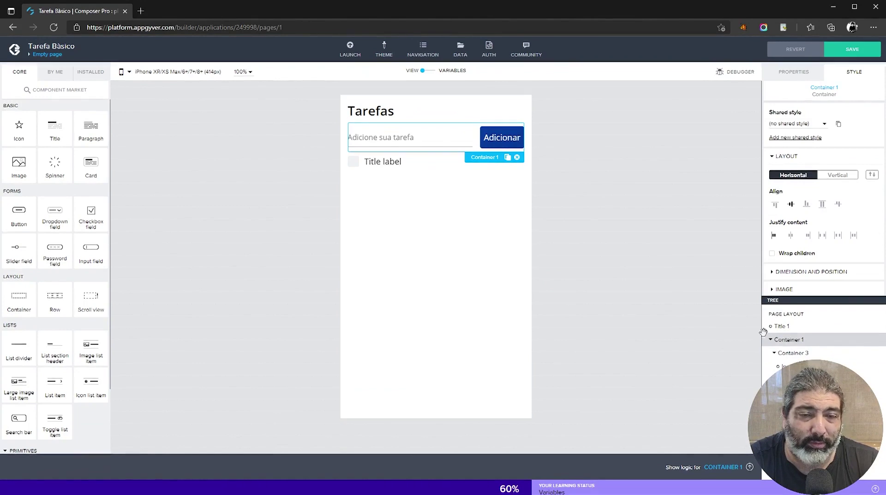
left_click(389, 165)
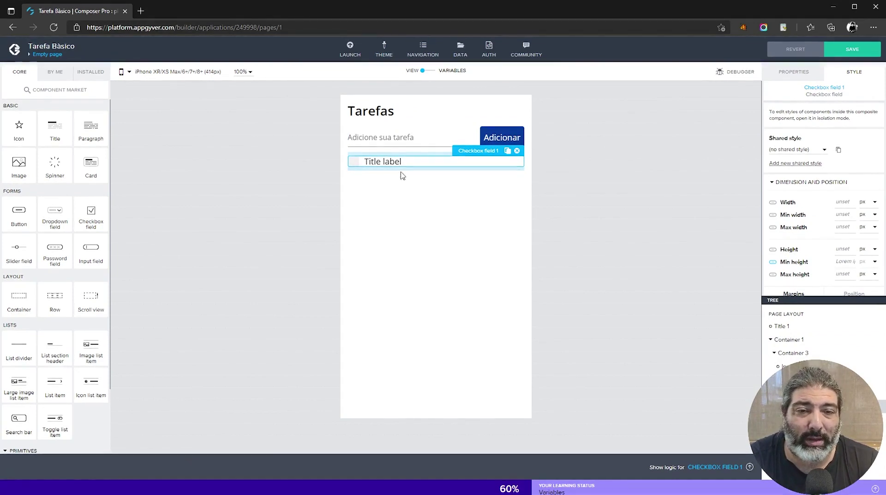
Step: Add a text page variable named "tarefa"
left_click(453, 74)
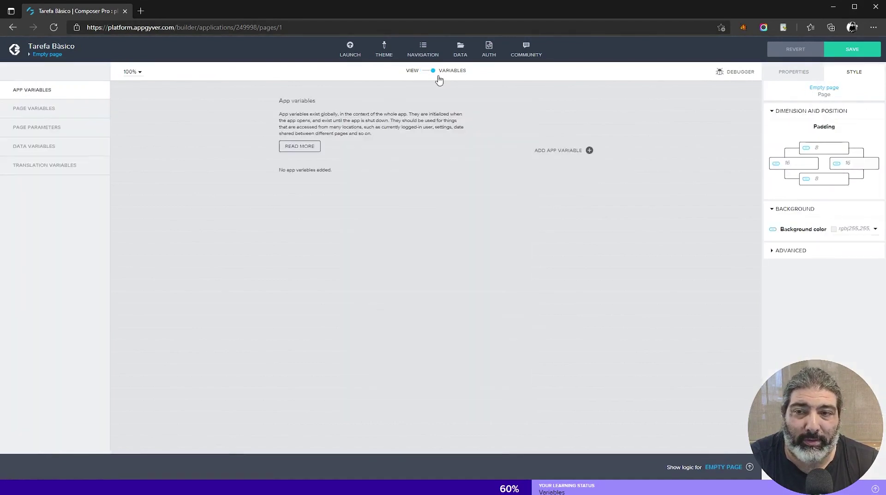
left_click(44, 115)
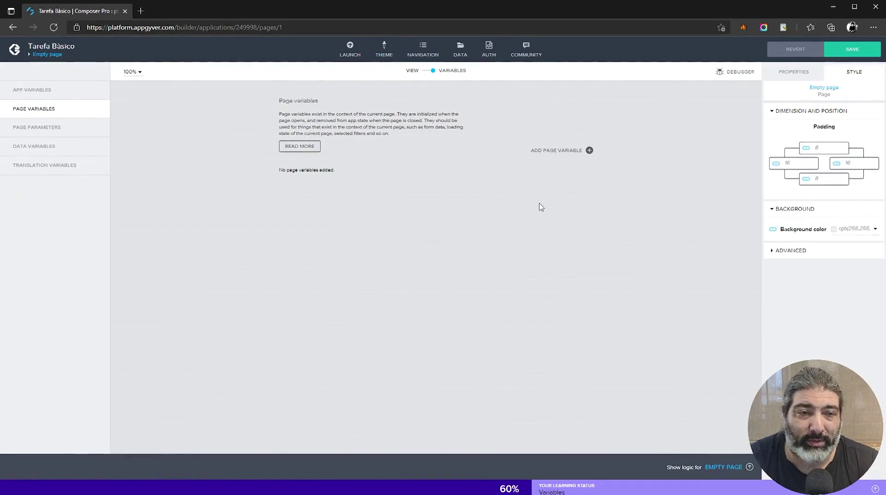
left_click(589, 149)
left_click(466, 180)
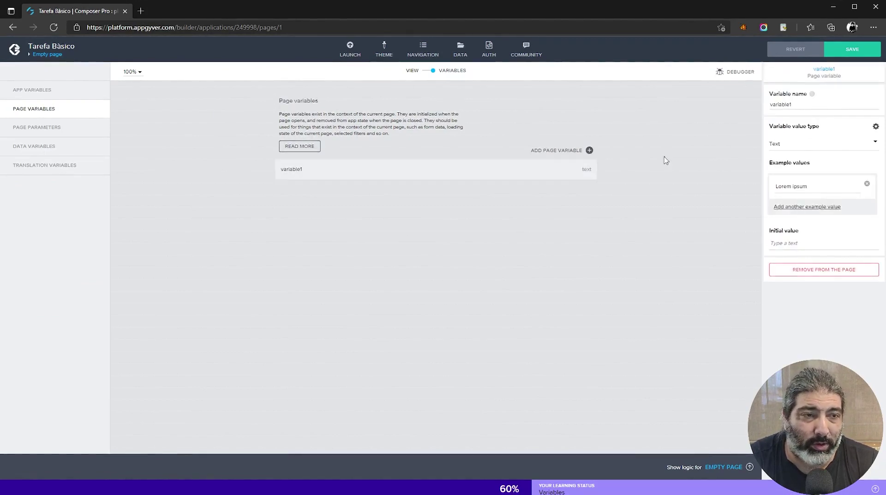
double_click(781, 106)
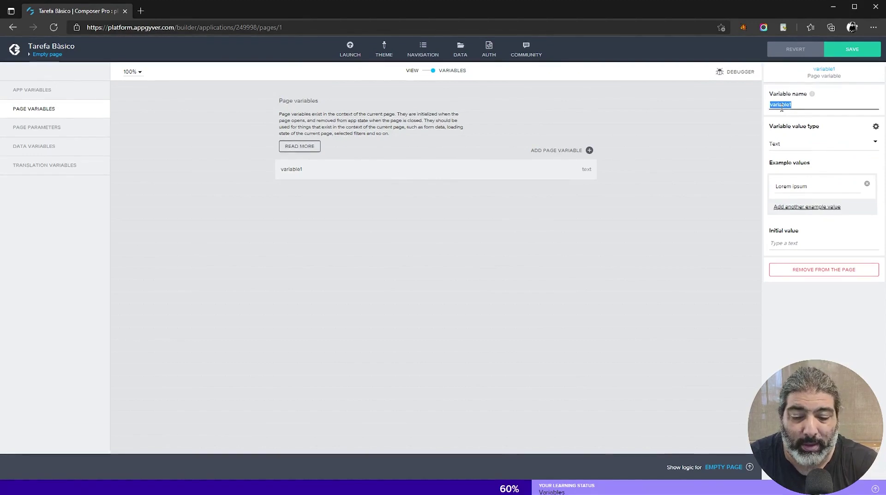
type("tarefa")
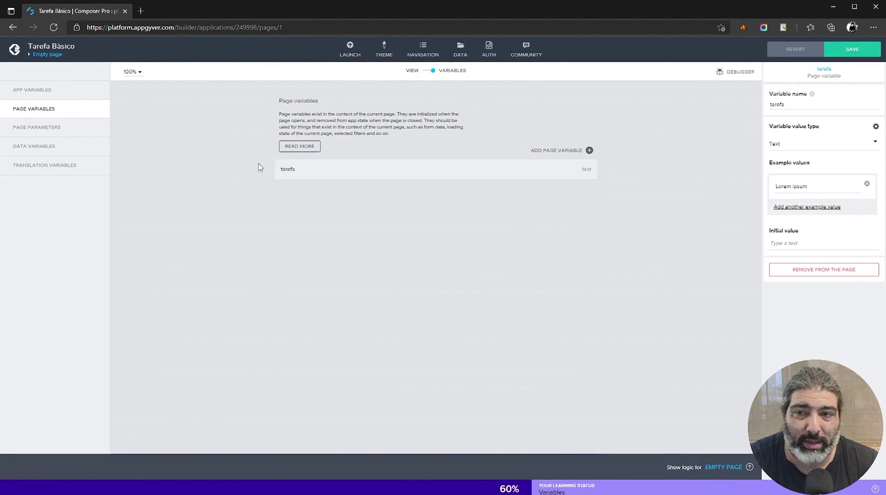
Step: Add a data variable from the "tarefa" resource and name it "dsTarefa"
left_click(27, 149)
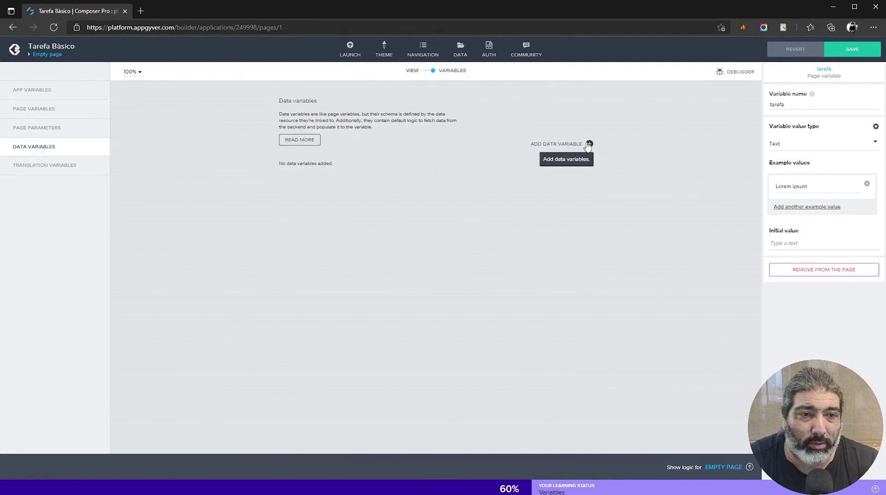
left_click(589, 144)
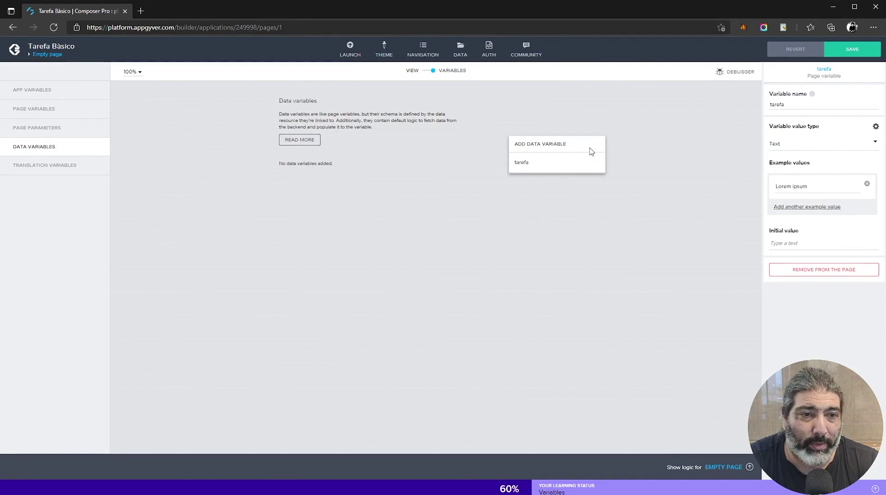
left_click(535, 167)
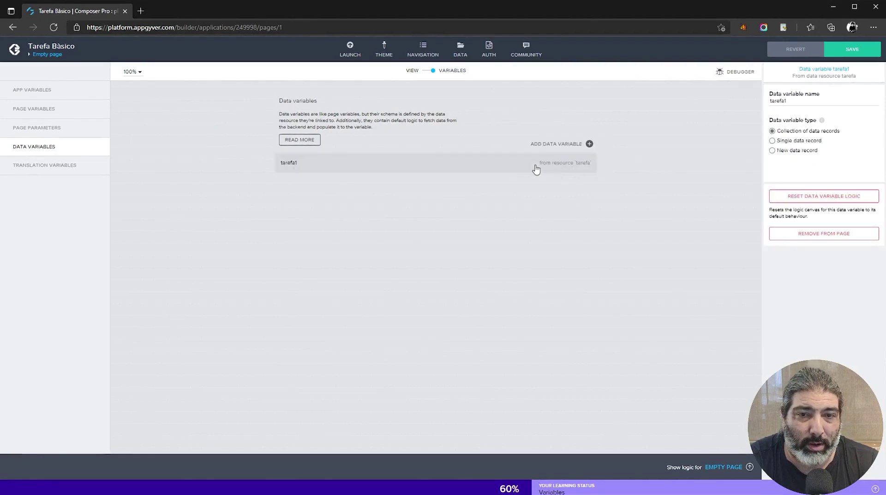
left_click(805, 101)
key("BackSpace")
key("Home")
type("ds")
key("Delete")
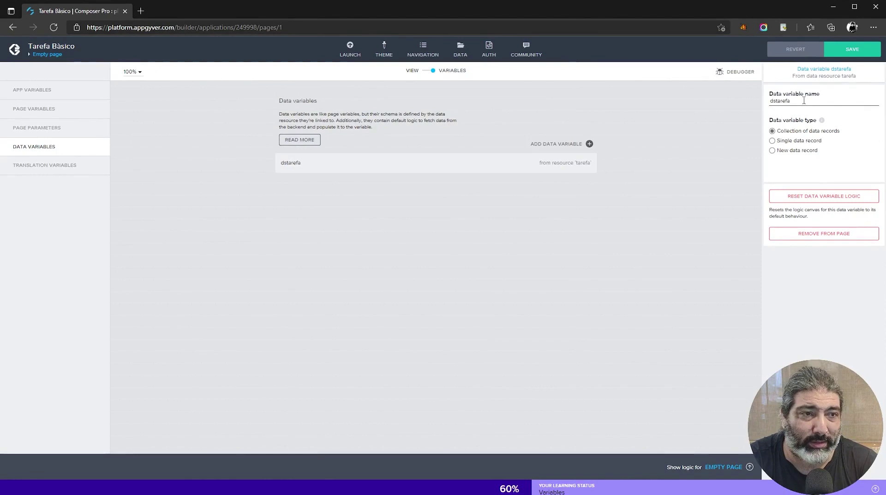
type("T")
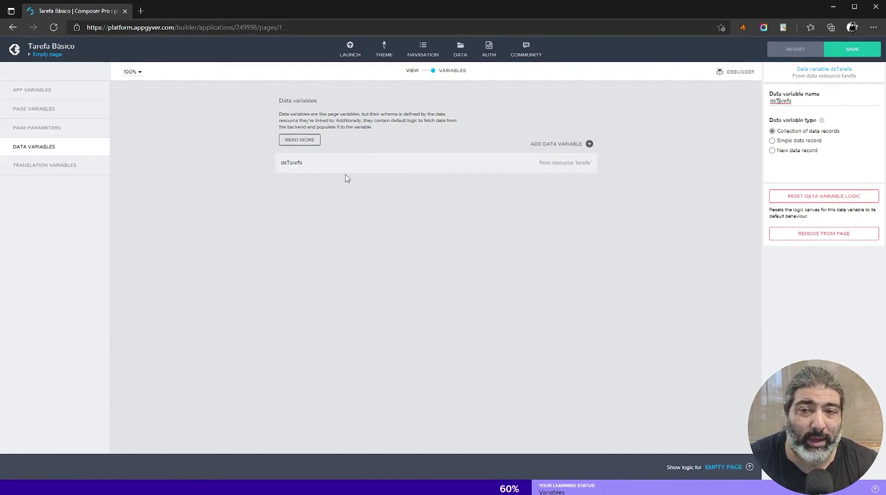
Step: Save the application and dismiss the notification
left_click(47, 110)
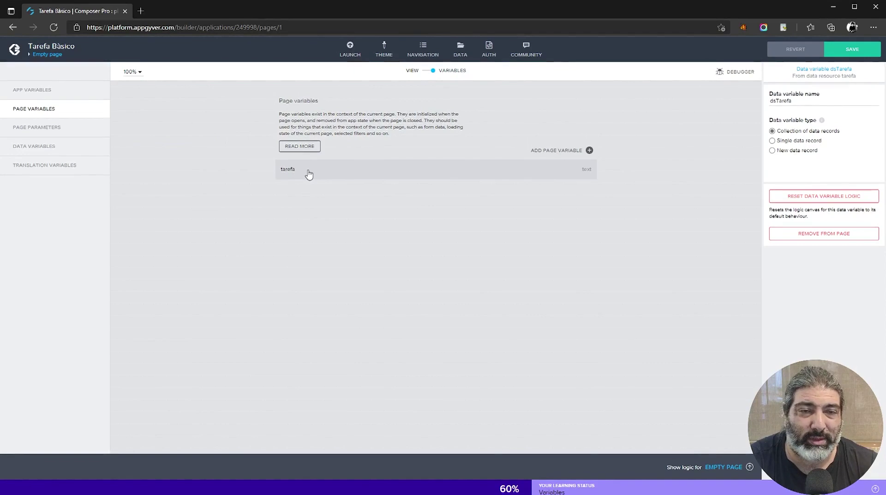
left_click(852, 49)
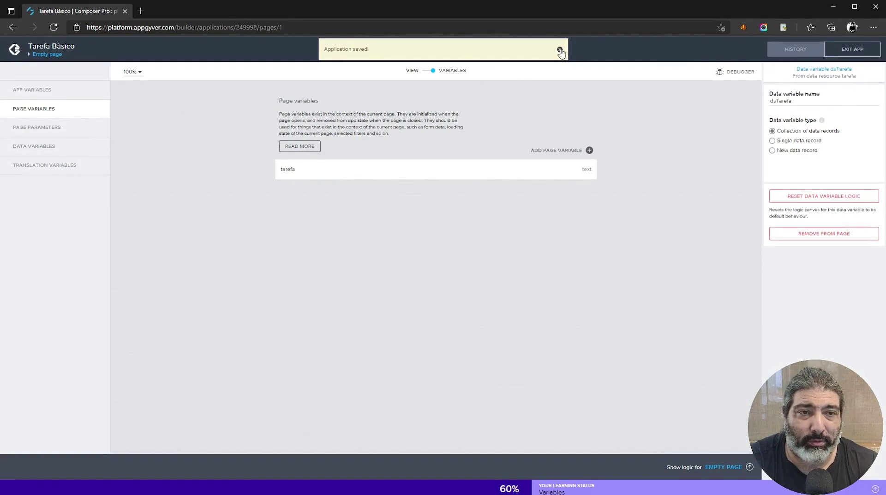
left_click(559, 50)
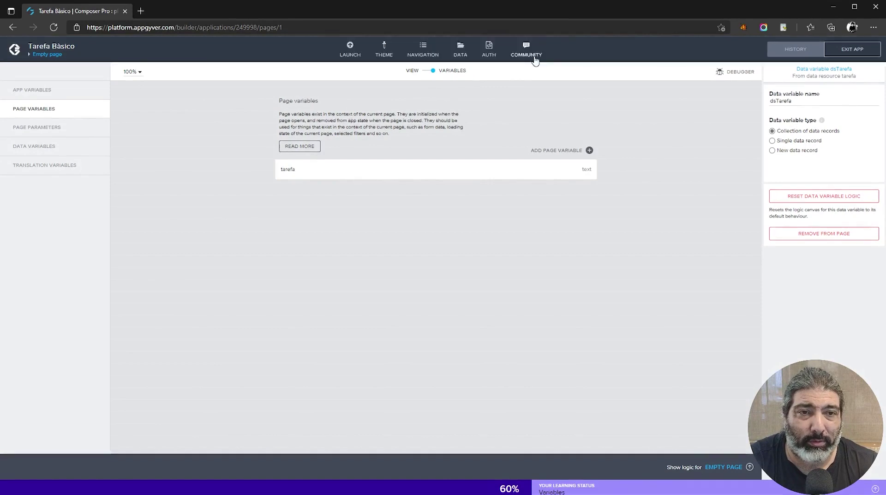
Step: Bind the task input's value to the page variable "tarefa"
left_click(413, 72)
left_click(408, 139)
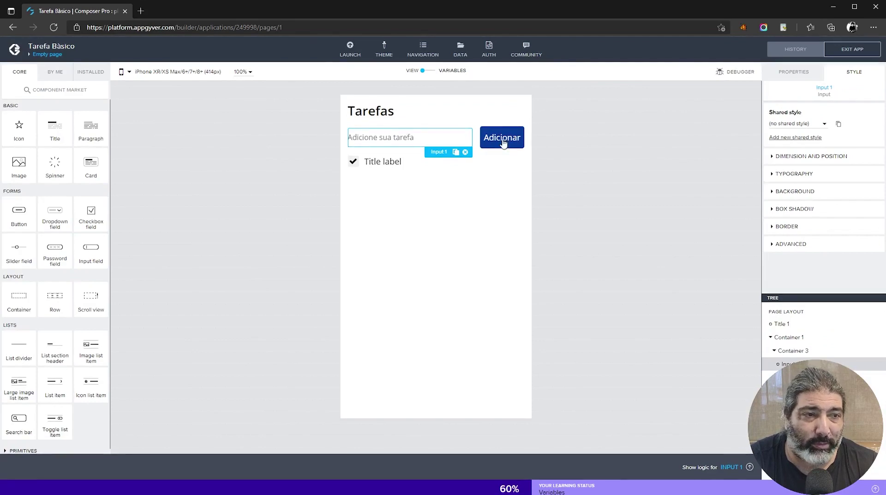
left_click(790, 74)
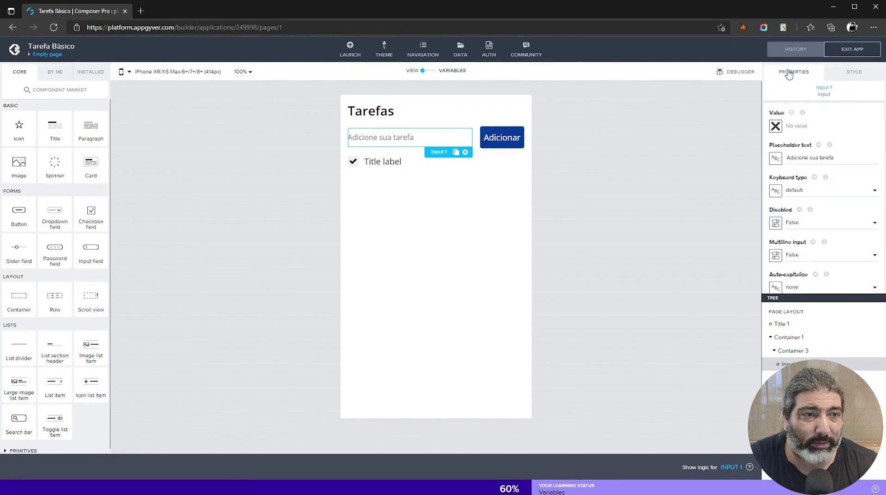
left_click(775, 127)
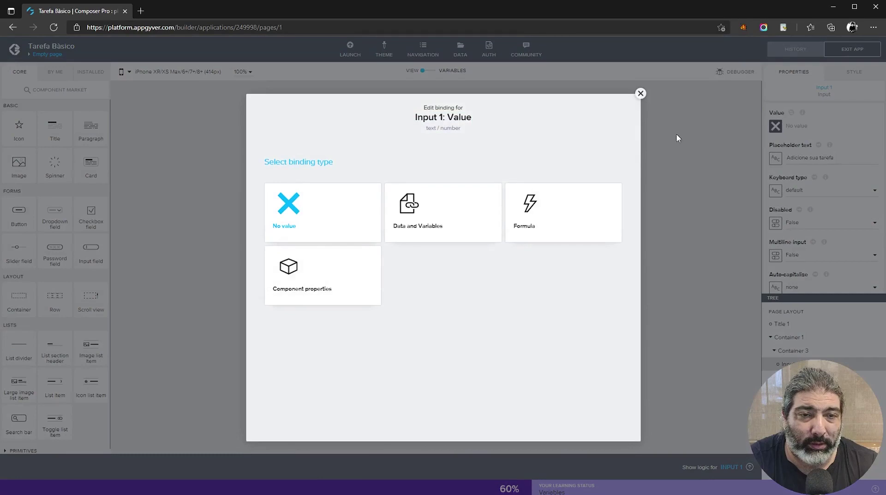
left_click(443, 221)
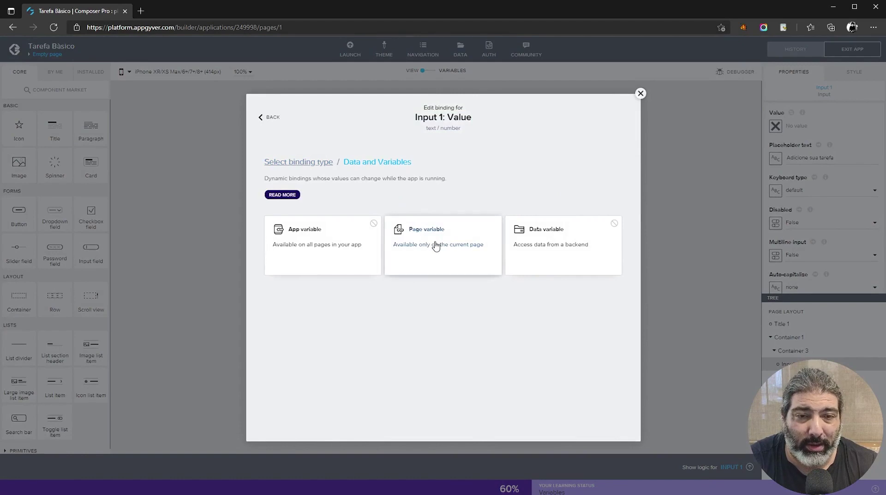
left_click(451, 242)
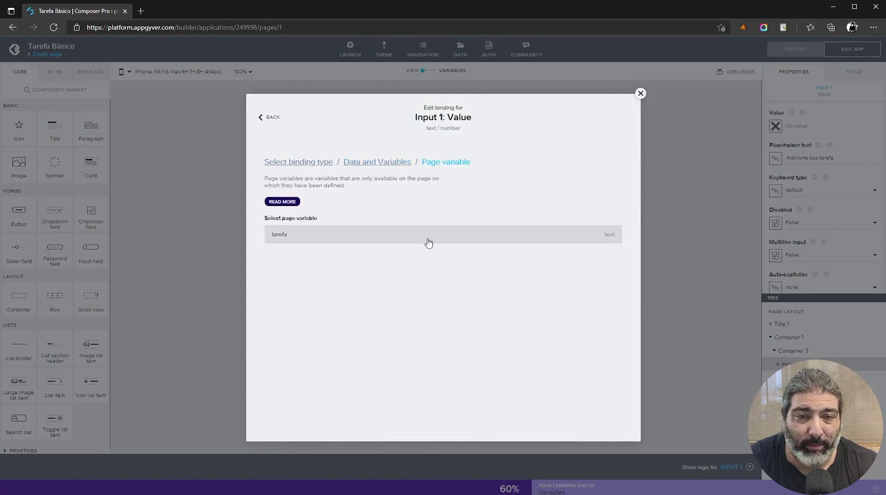
left_click(347, 238)
left_click(600, 315)
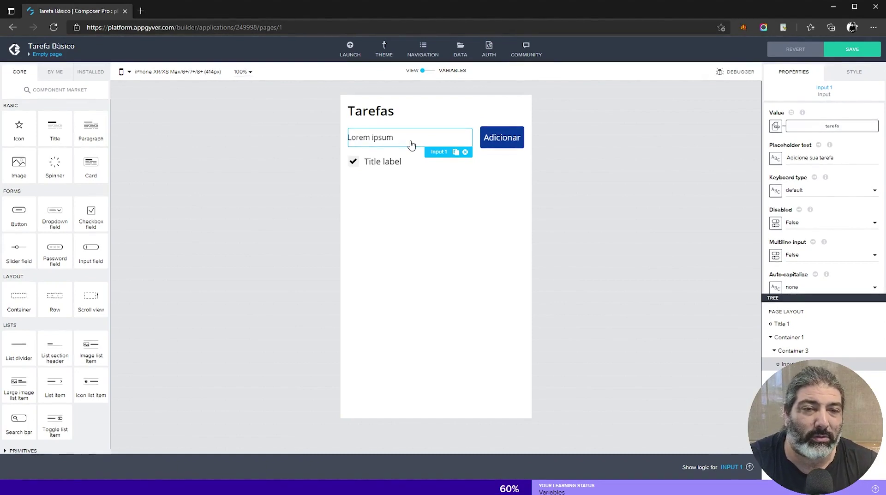
Step: Set the checkbox field to repeat with the data variable "dsTarefa"
left_click(415, 161)
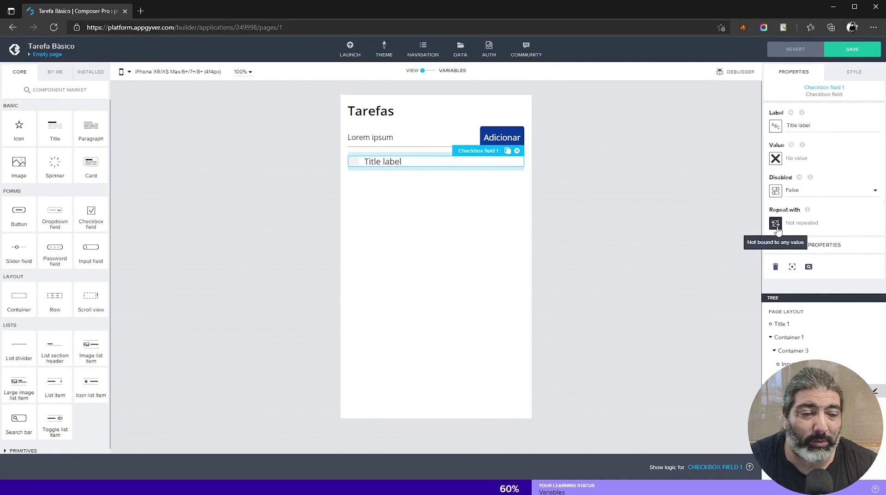
left_click(775, 223)
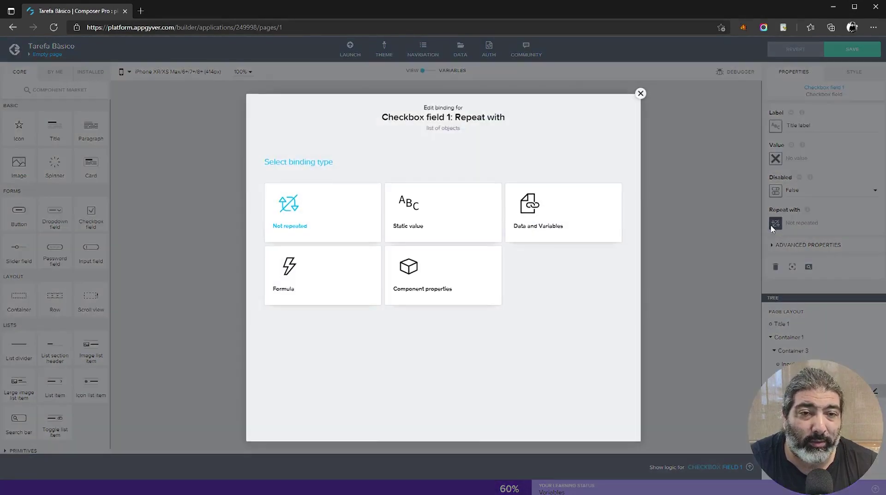
left_click(570, 226)
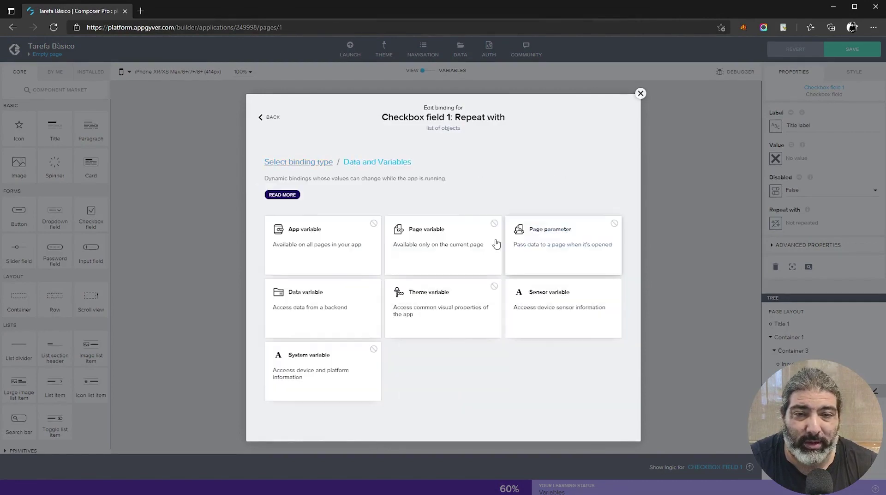
left_click(321, 309)
left_click(294, 244)
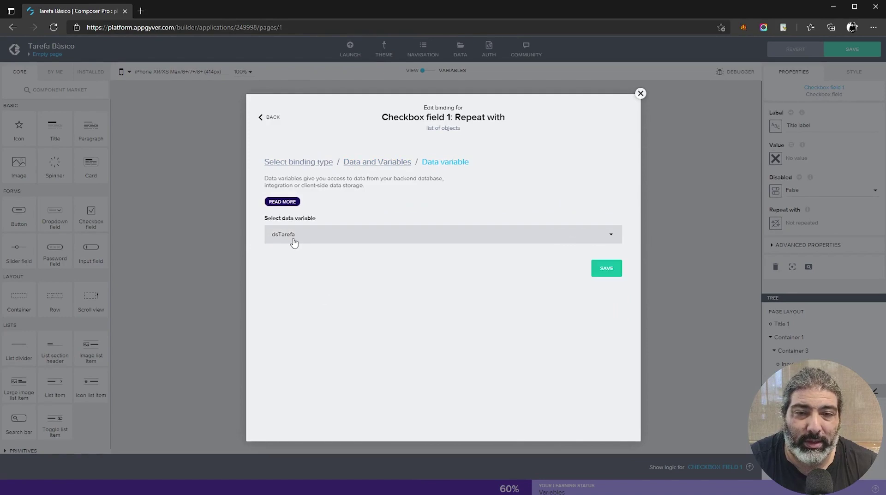
left_click(605, 268)
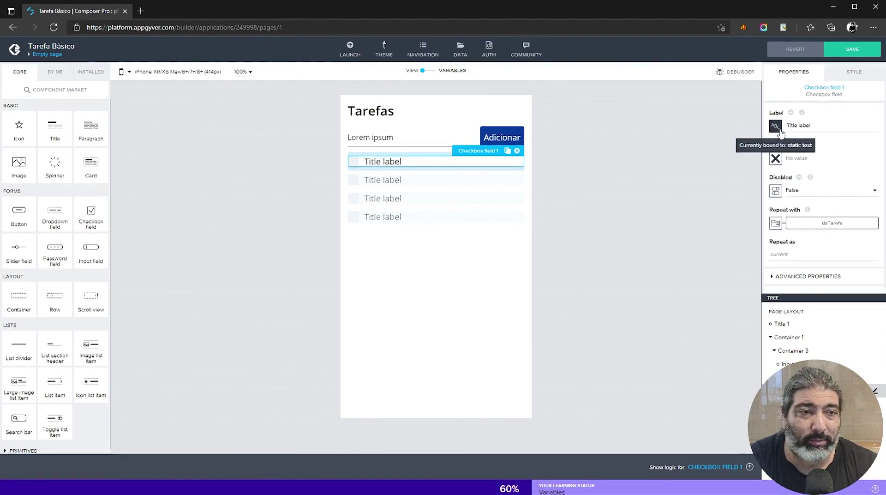
Step: Bind the checkbox field's label to the repeated data item's property current.tarefa
left_click(778, 130)
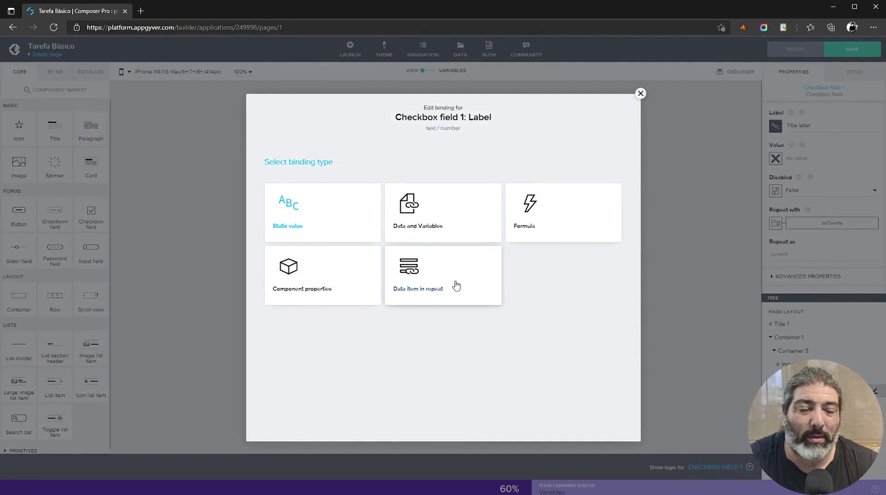
left_click(445, 296)
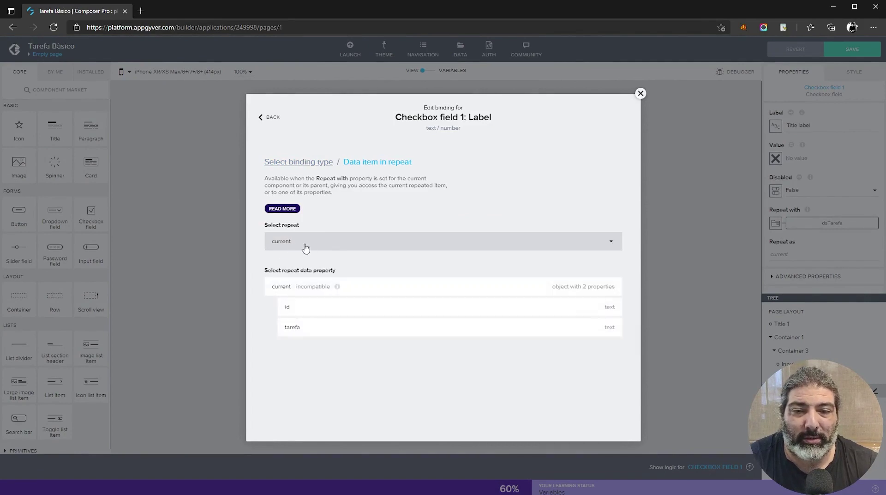
left_click(290, 328)
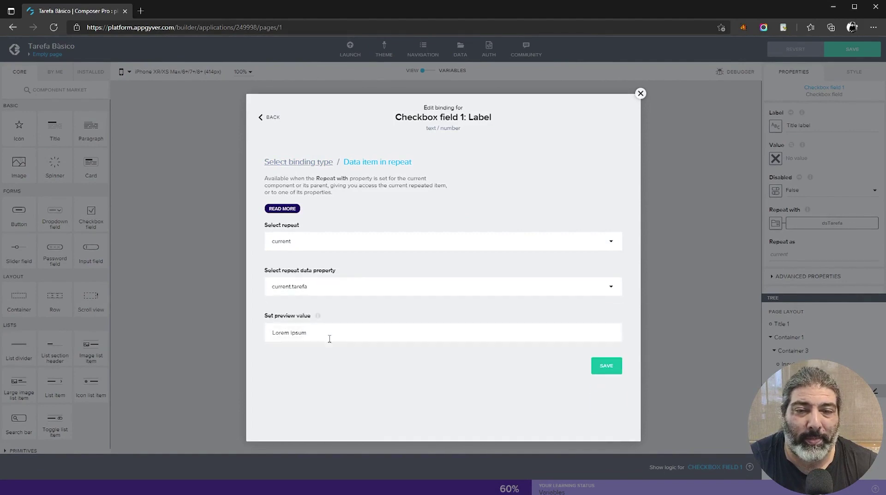
left_click(596, 371)
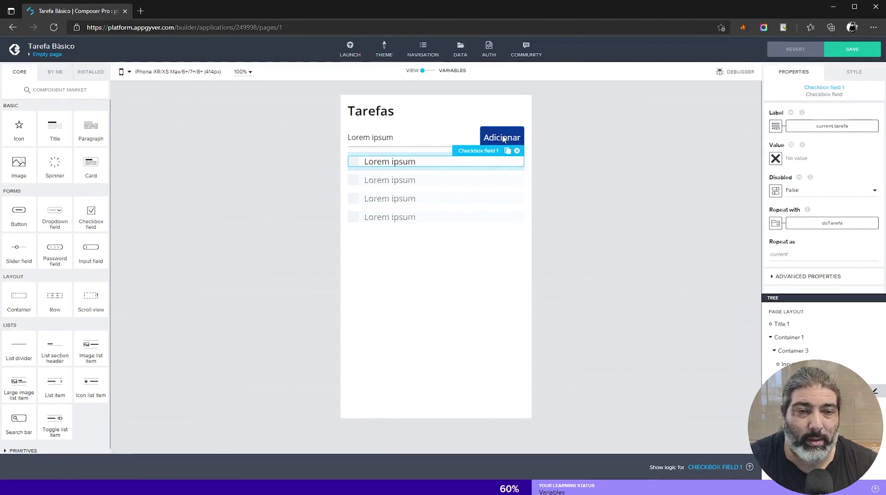
Step: Set the "Adicionar" button's component display name to "btnAdicionar"
left_click(490, 139)
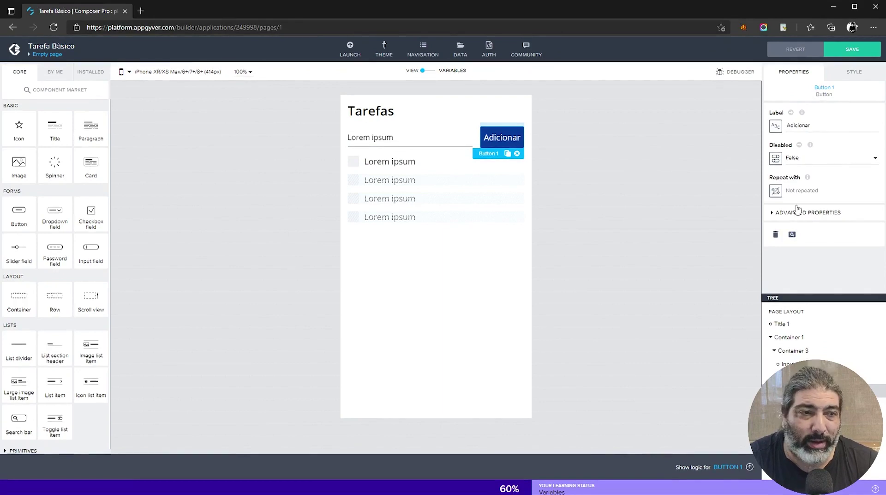
left_click(802, 212)
scroll(792, 256, "down", 1)
left_click_drag(802, 228, 743, 229)
type("btn")
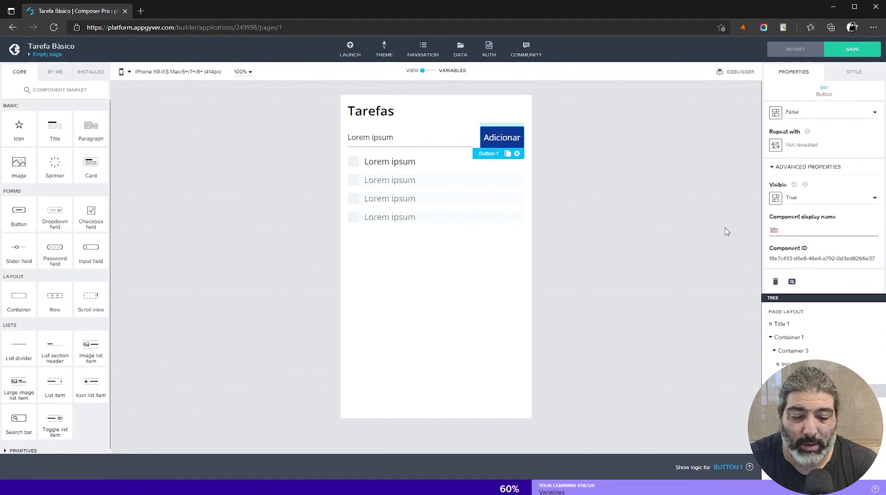
type("Adicionar")
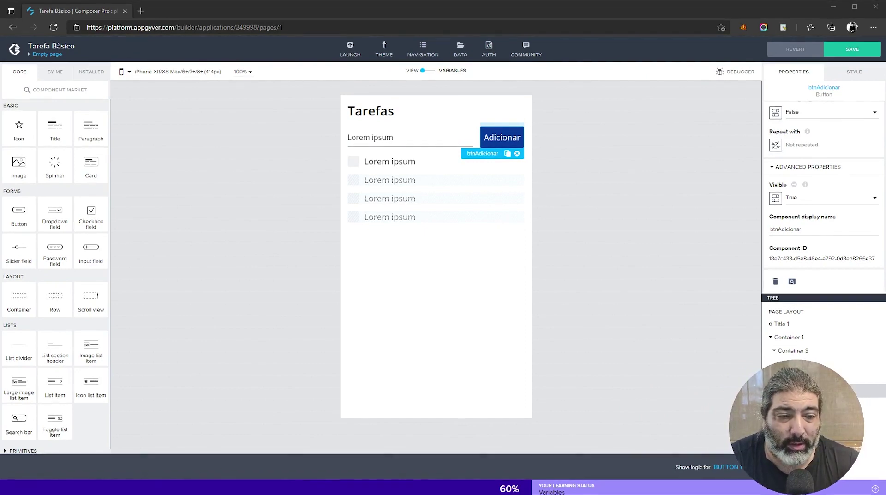
Step: Add an If condition to the "Adicionar" button's logic and connect the Component tap event to it
left_click(726, 467)
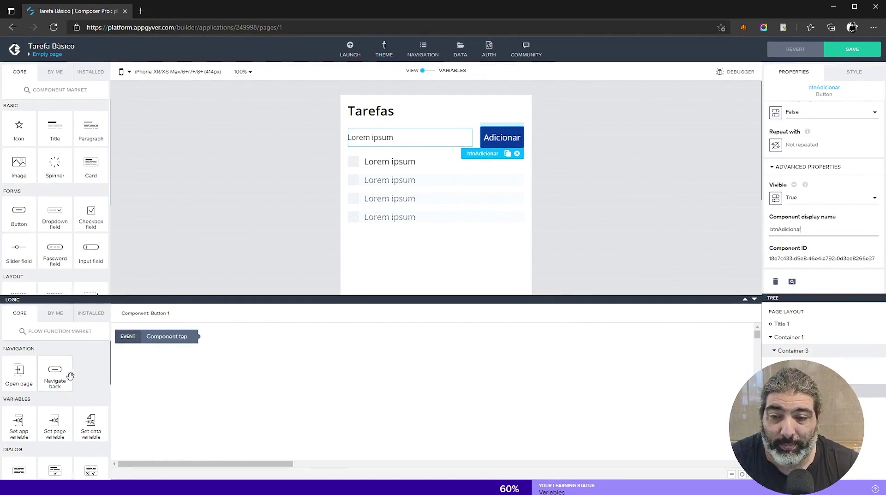
scroll(79, 384, "down", 8)
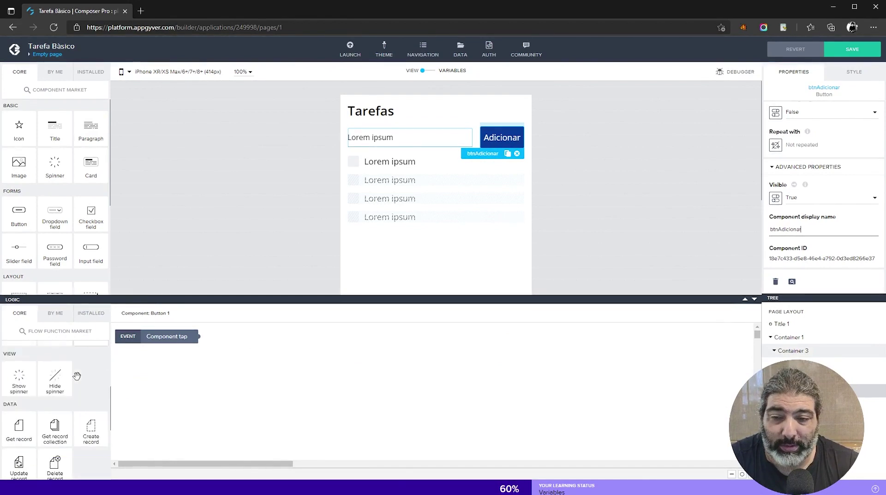
scroll(83, 388, "down", 1)
left_click_drag(48, 412, 275, 360)
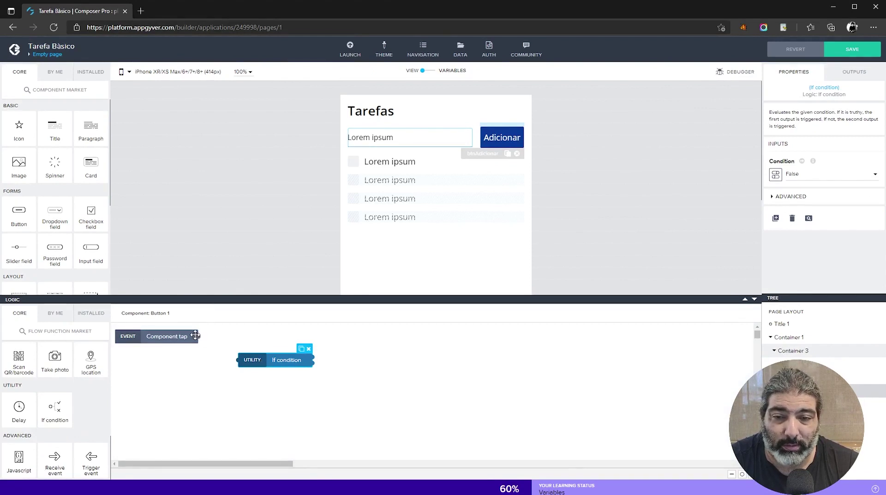
left_click_drag(241, 353, 238, 356)
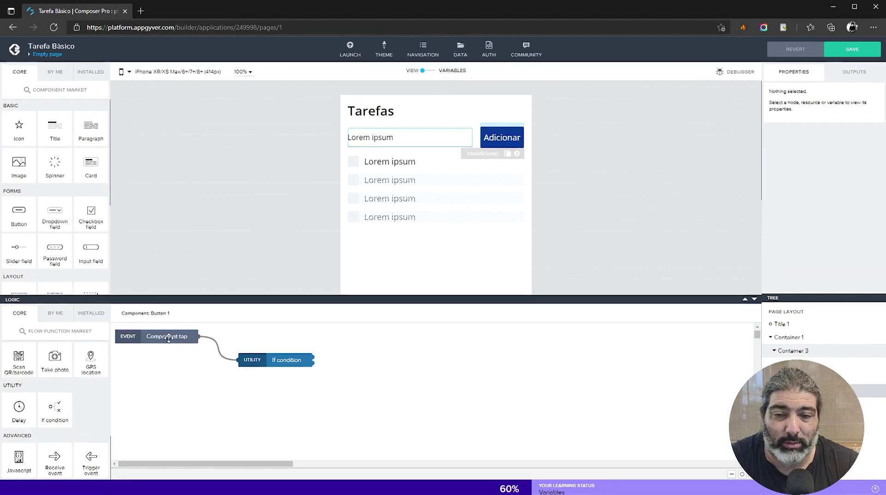
Step: Set the If condition's condition to the formula !IS_EMPTY(pageVars.tarefa) and save the binding
left_click(269, 359)
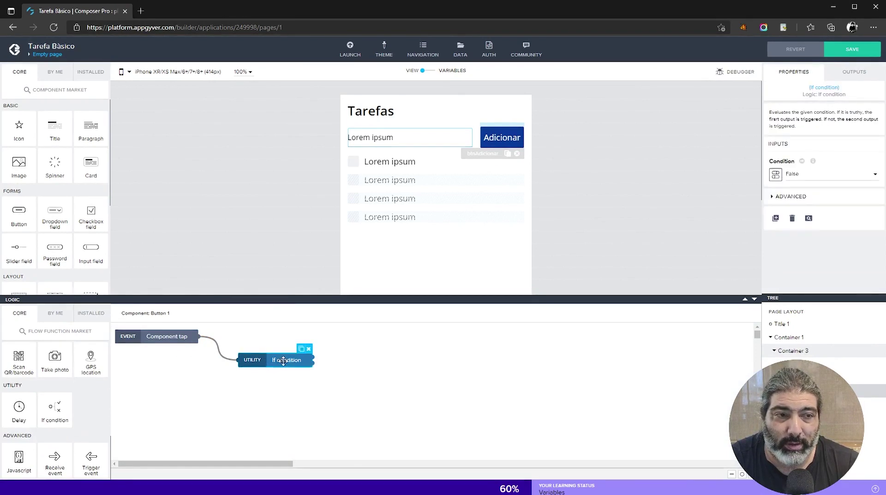
left_click(776, 176)
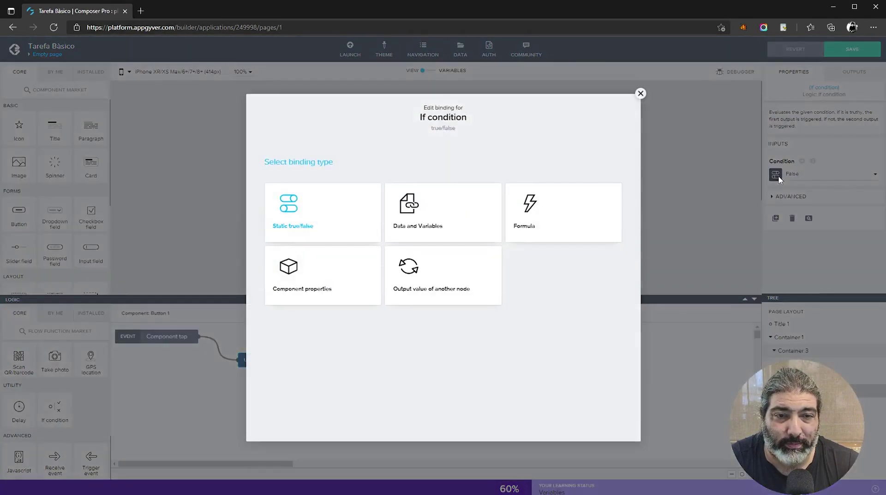
left_click(539, 210)
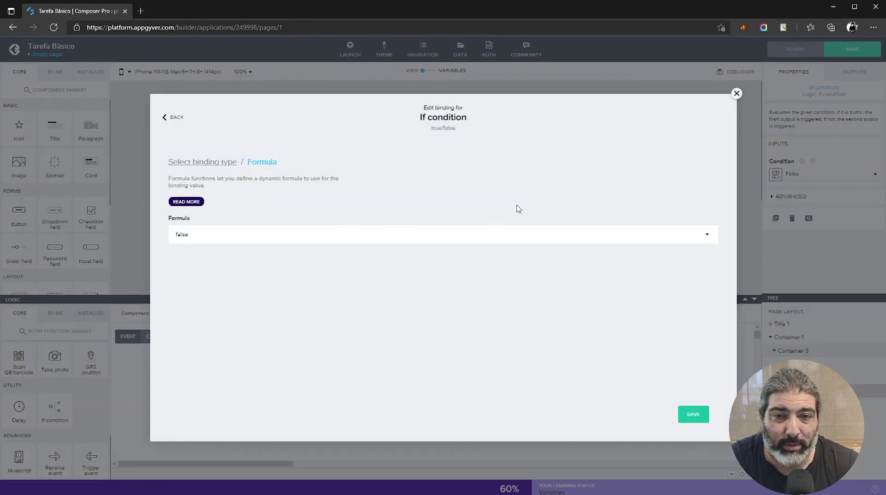
left_click(194, 238)
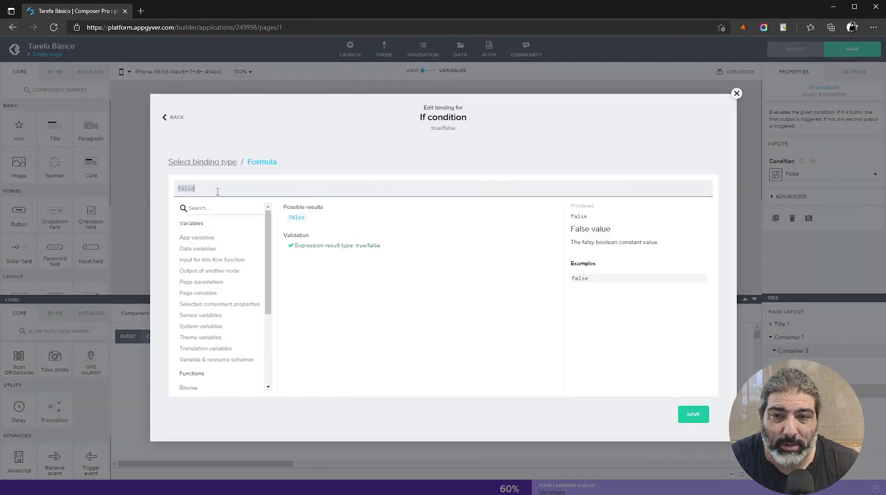
type("IS")
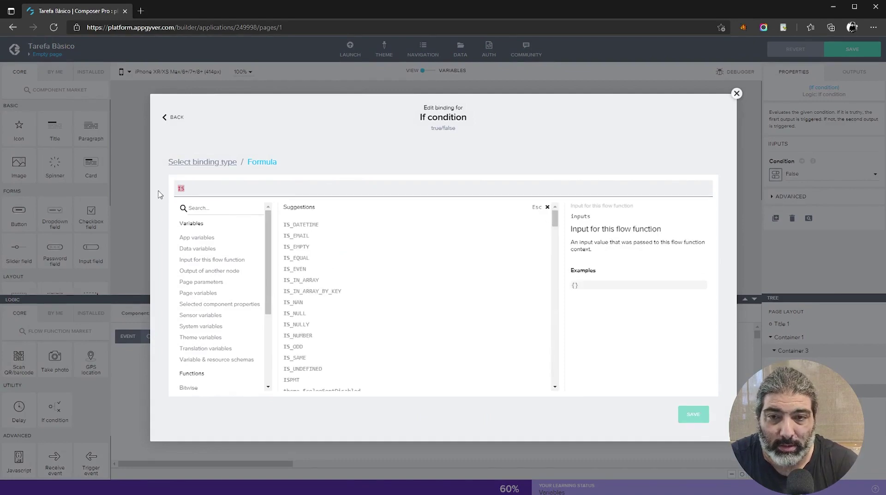
type("_EM")
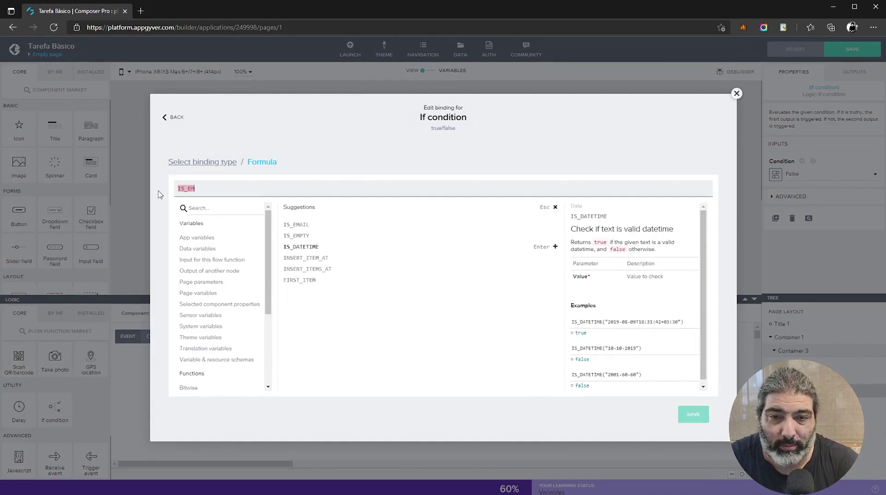
key("Down")
key("Up")
key("Up")
key("Return")
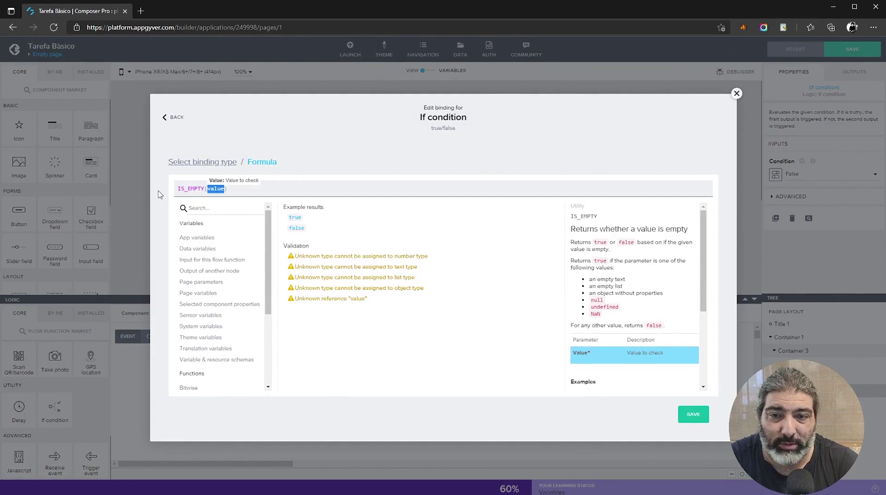
type("page")
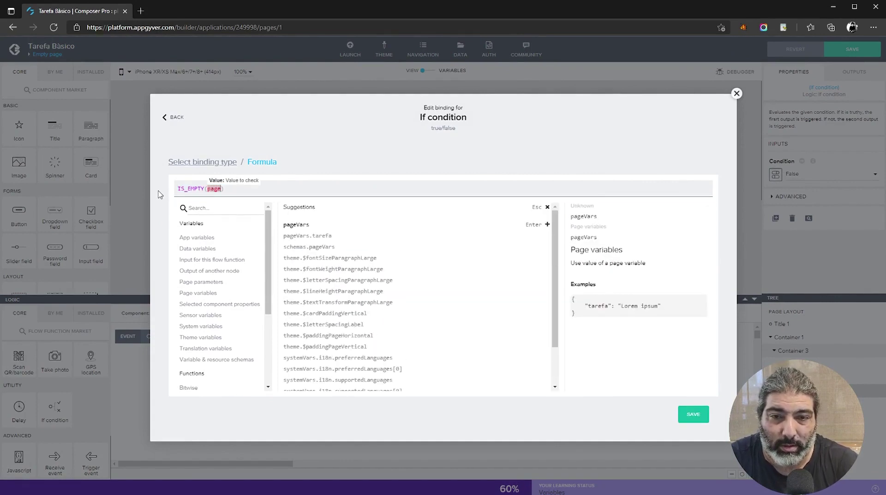
key("Down")
key("Return")
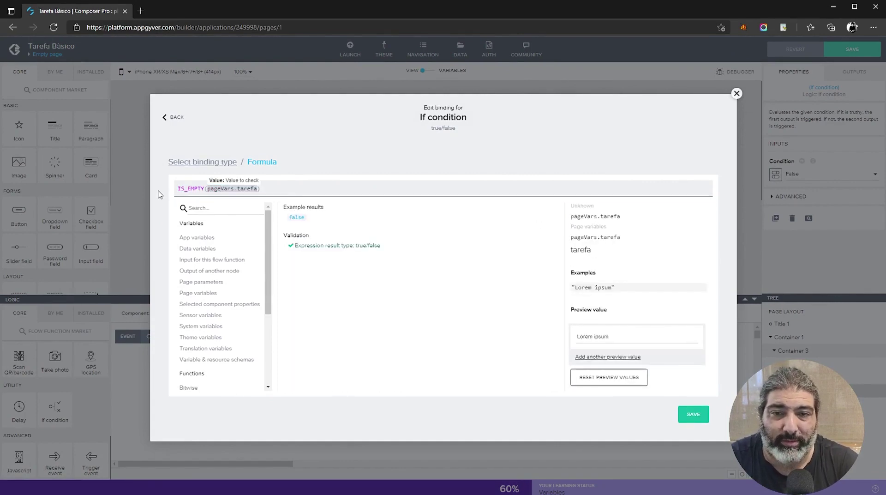
key("Home")
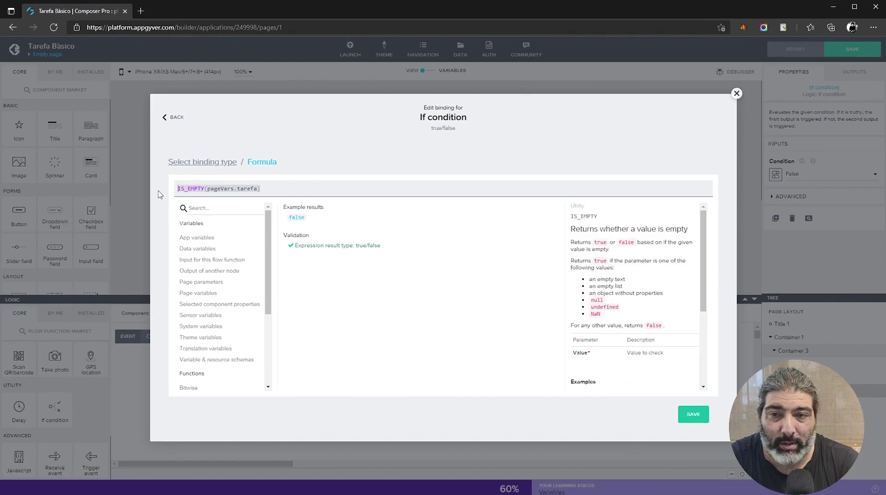
type("!")
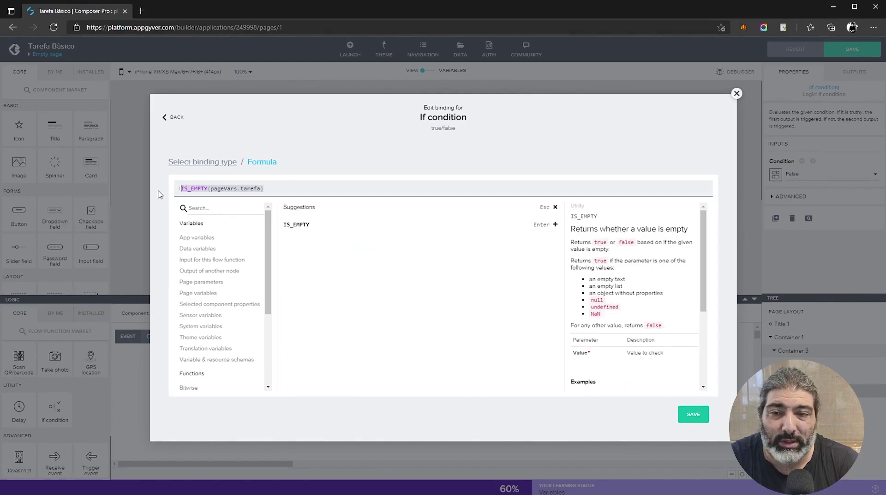
key("BackSpace")
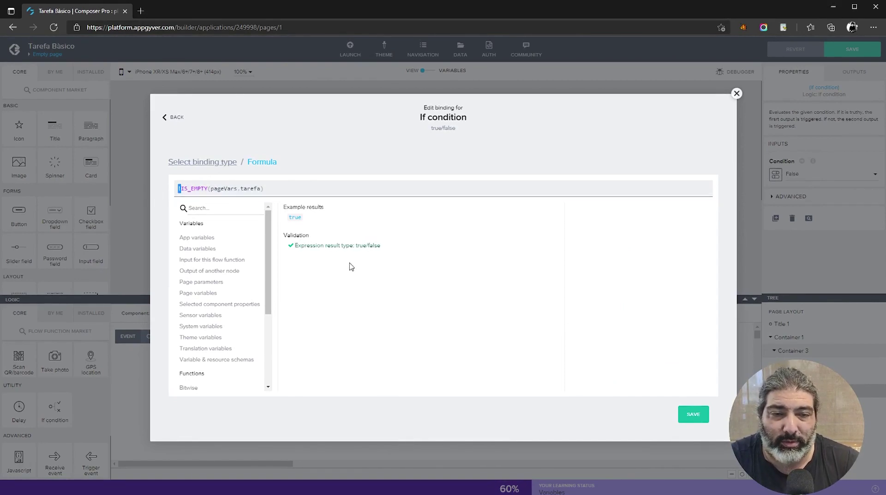
left_click(692, 414)
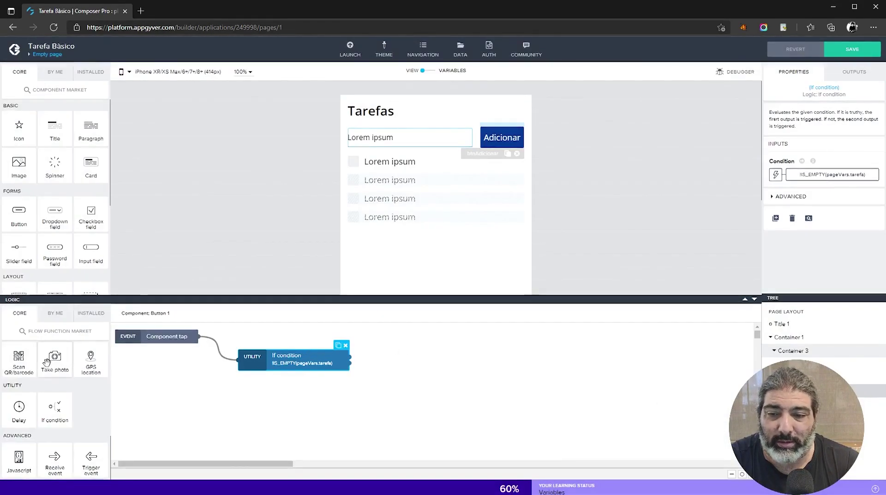
Step: Add a Create record function to the logic and connect the If condition's first output to it
scroll(51, 369, "up", 2)
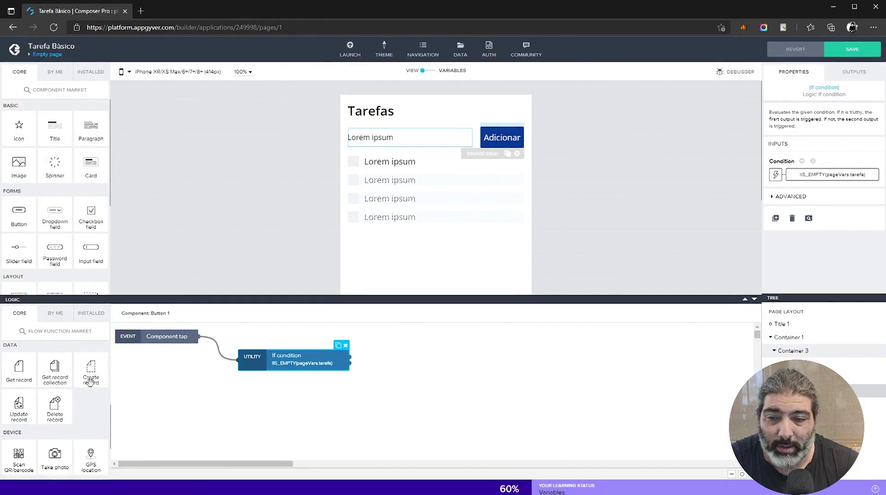
left_click_drag(95, 378, 420, 362)
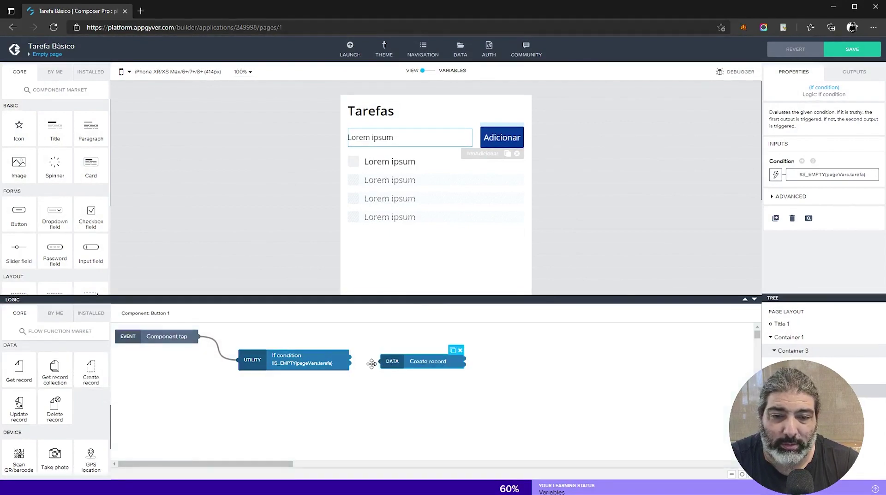
left_click_drag(351, 355, 392, 357)
left_click(408, 408)
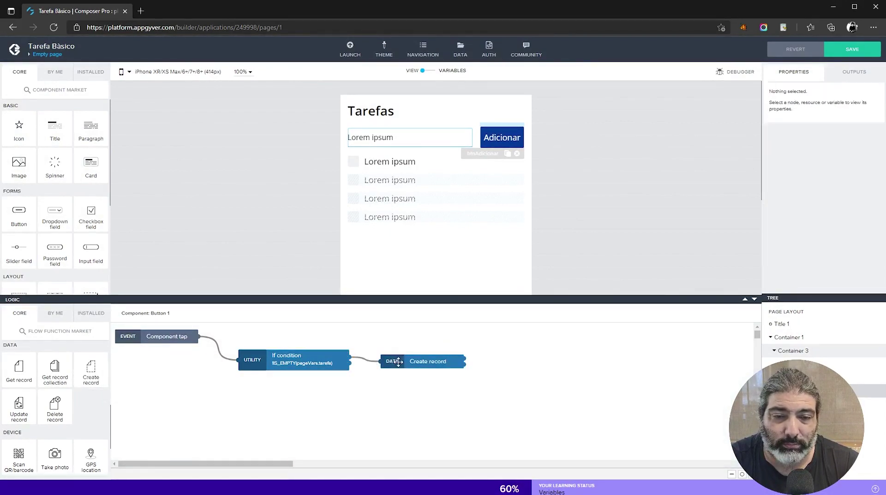
Step: In the Create record node's record properties, bind ID to the formula GENERATE_UUID()
left_click(434, 363)
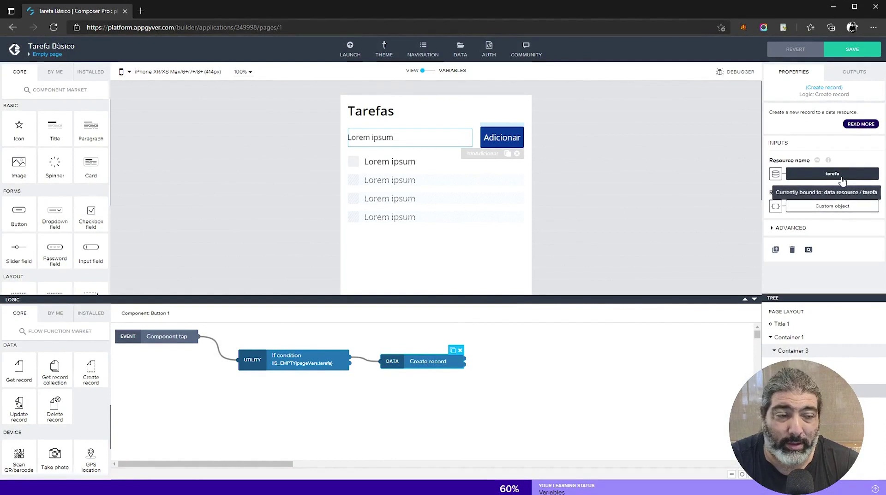
left_click(831, 210)
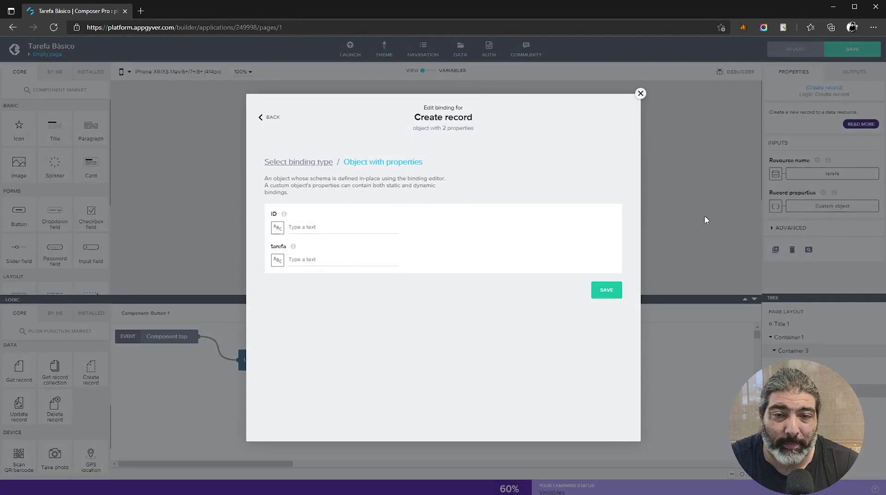
left_click(277, 227)
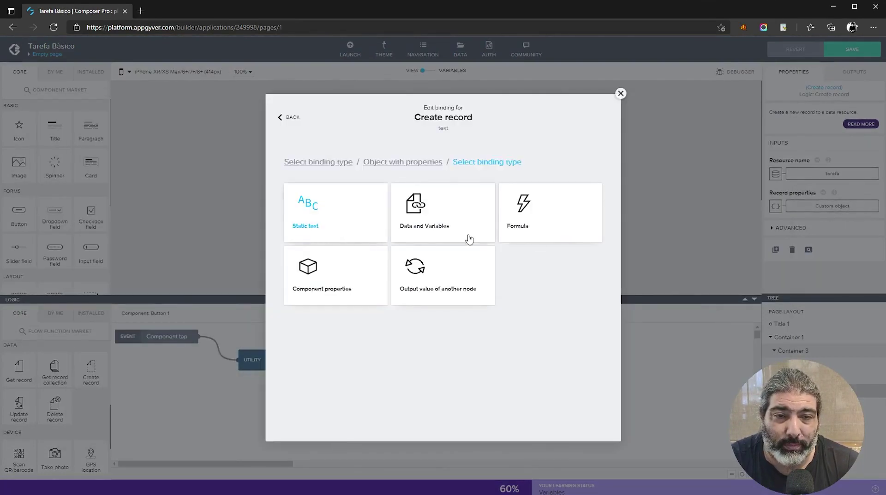
left_click(557, 223)
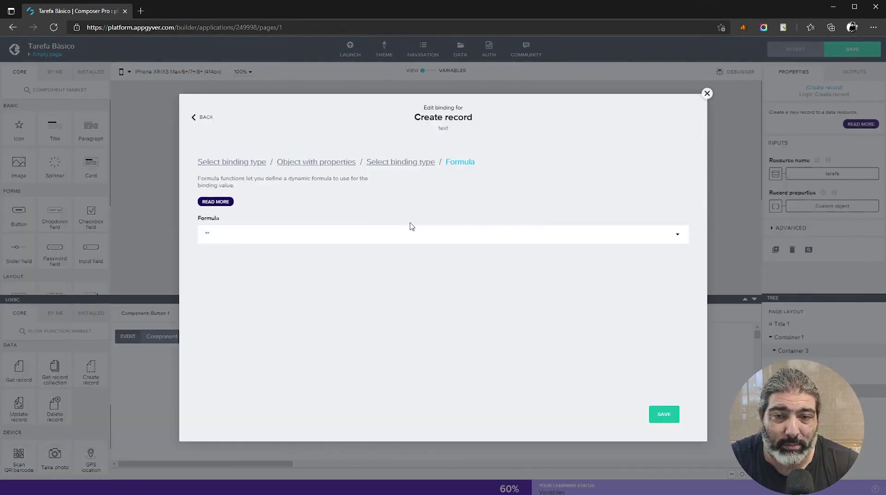
left_click(306, 234)
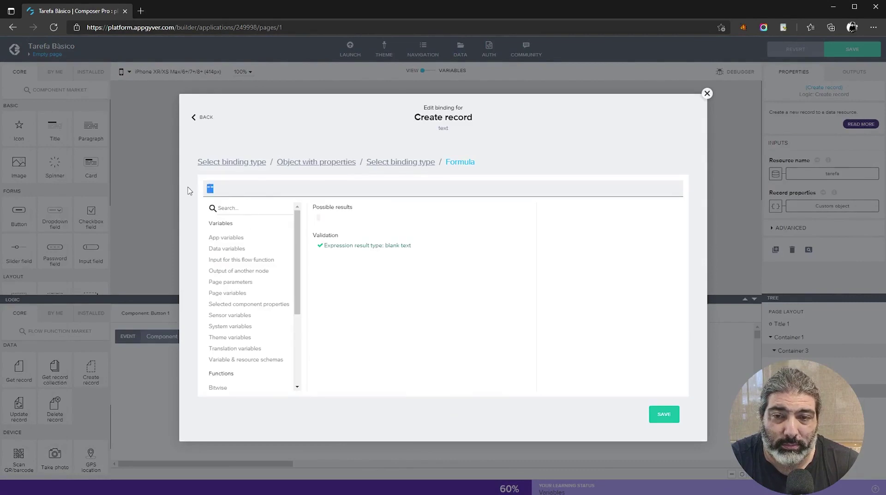
type("gene")
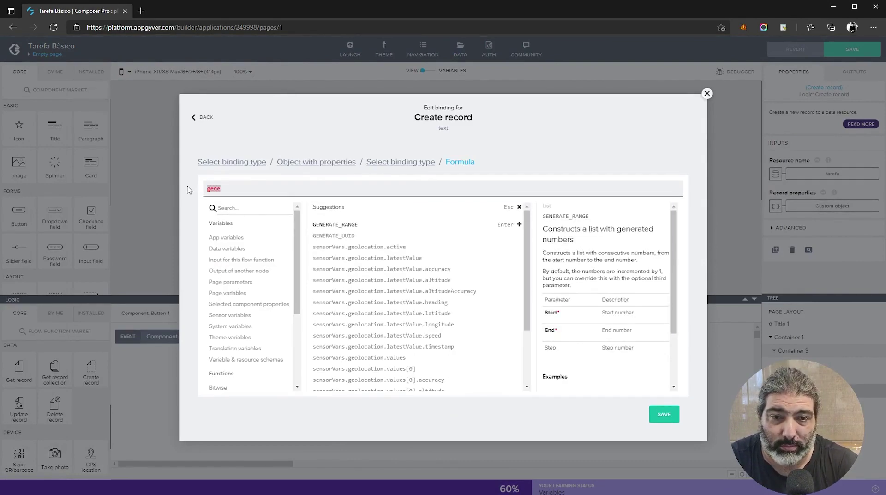
key("Down")
key("Return")
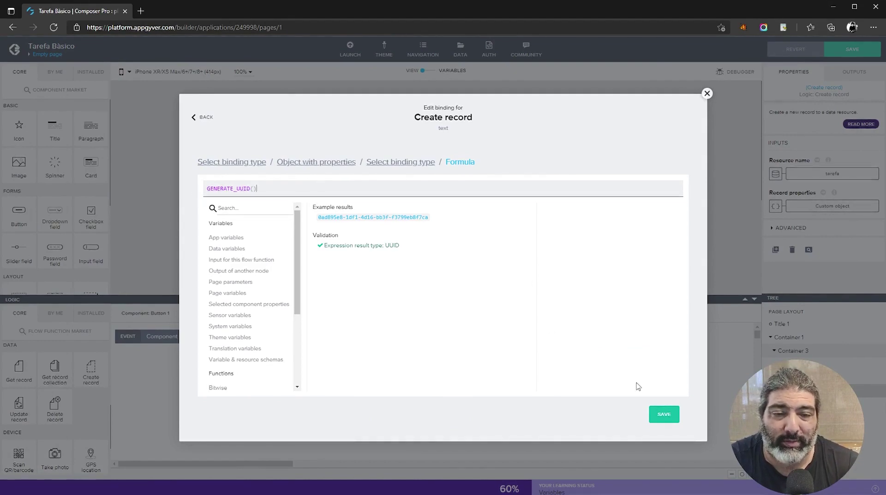
left_click(663, 415)
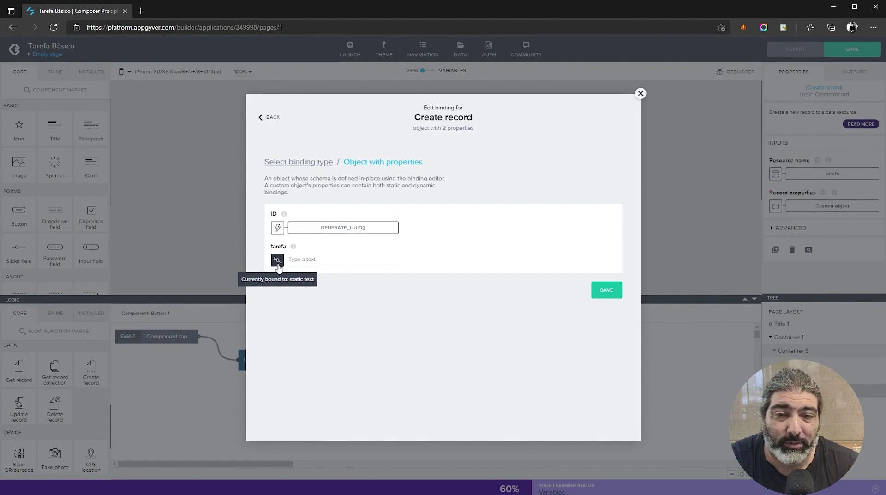
Step: Bind the new record's tarefa property to the page variable tarefa and save the record properties
left_click(277, 260)
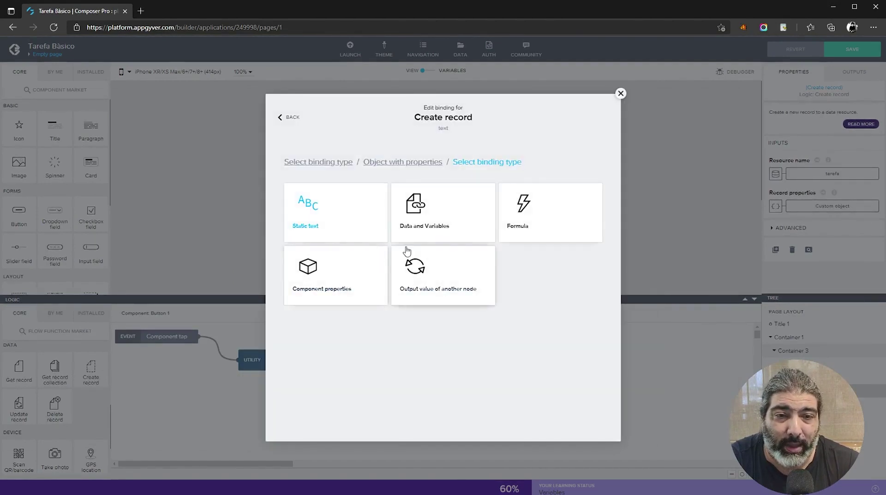
left_click(428, 227)
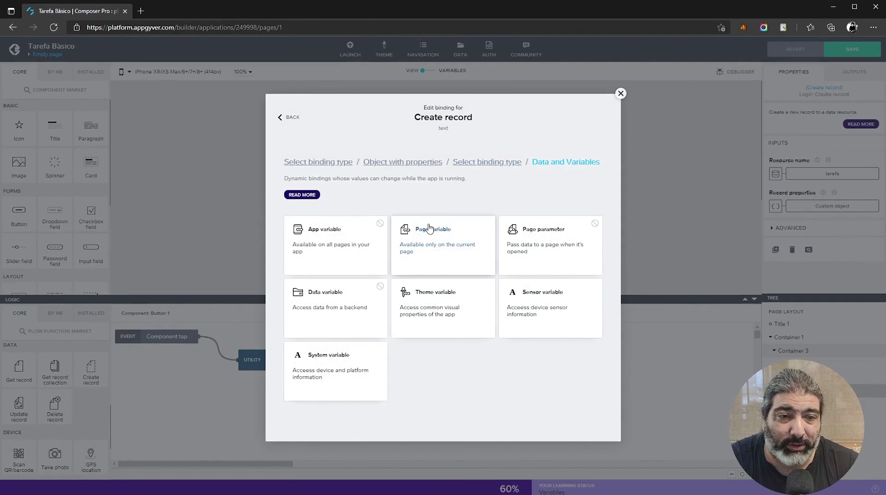
left_click(425, 252)
left_click(391, 255)
left_click(604, 289)
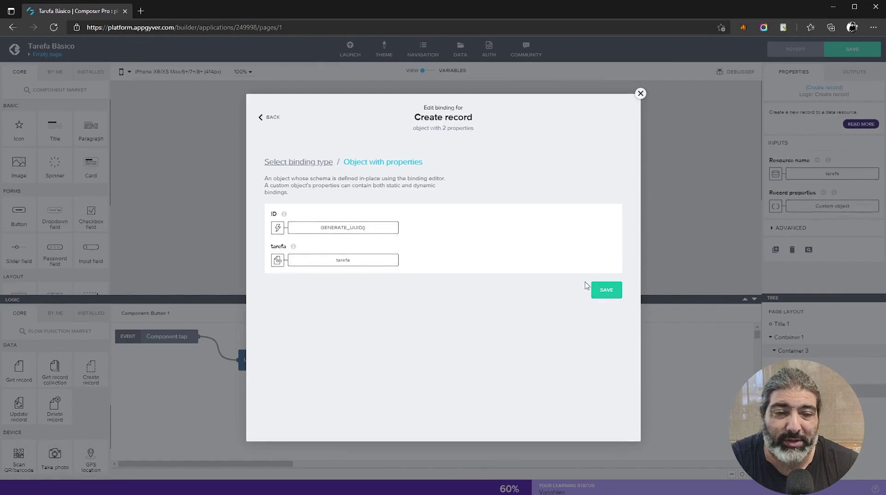
left_click(606, 290)
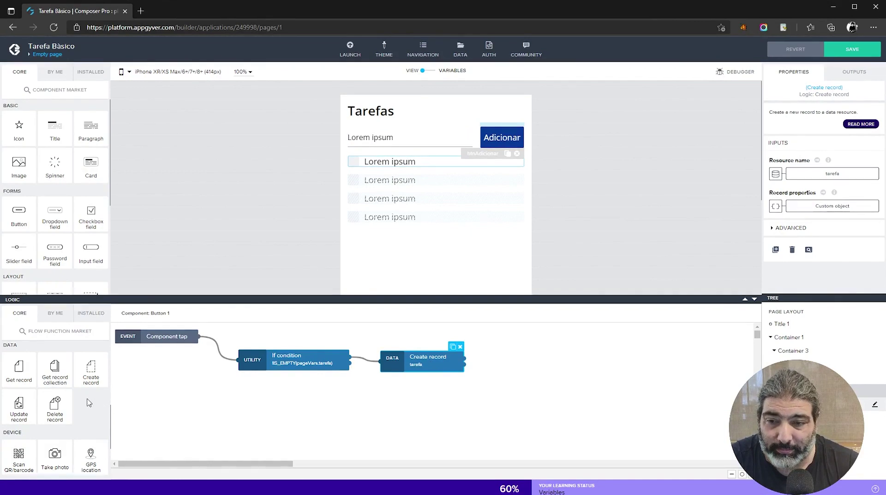
Step: Add a Set page variable function for tarefa and connect the Create record node's first output to it
scroll(89, 402, "down", 1)
scroll(87, 399, "up", 2)
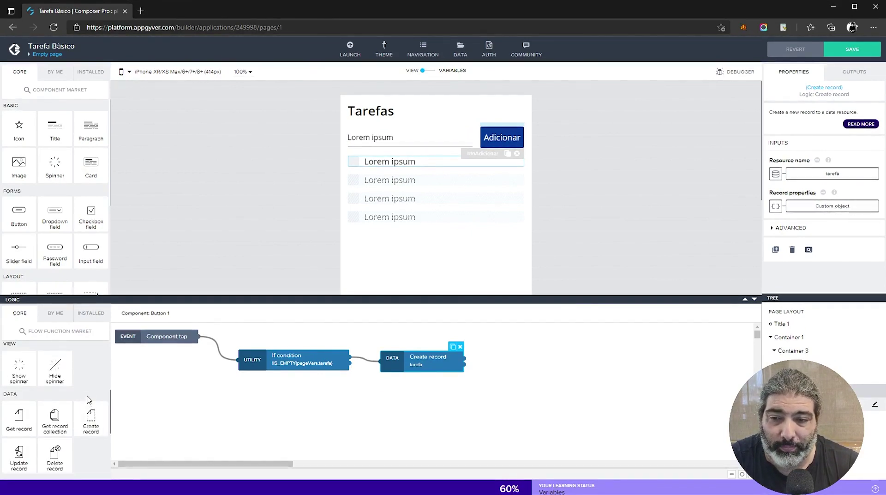
scroll(89, 400, "down", 2)
scroll(86, 392, "down", 3)
left_click_drag(55, 374, 546, 385)
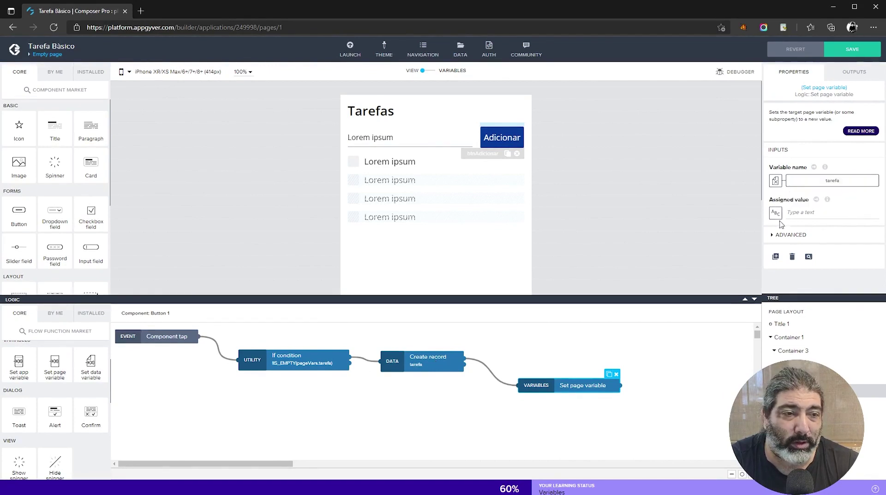
Step: Review the Create record node's property bindings and the Set page variable inputs, and save the app
left_click(430, 354)
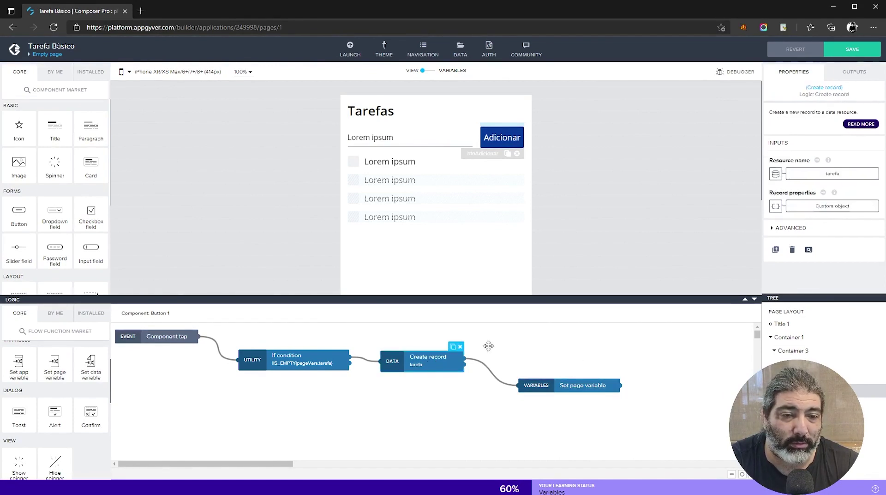
left_click(793, 210)
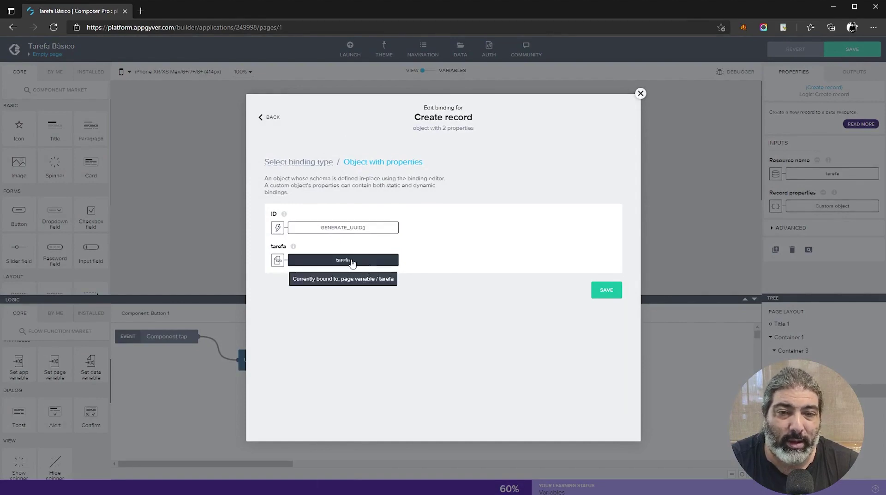
left_click(606, 290)
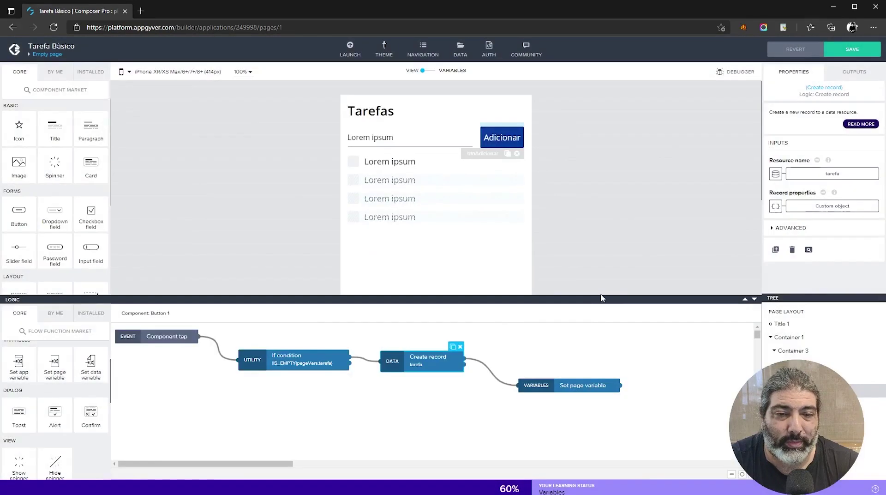
left_click(560, 390)
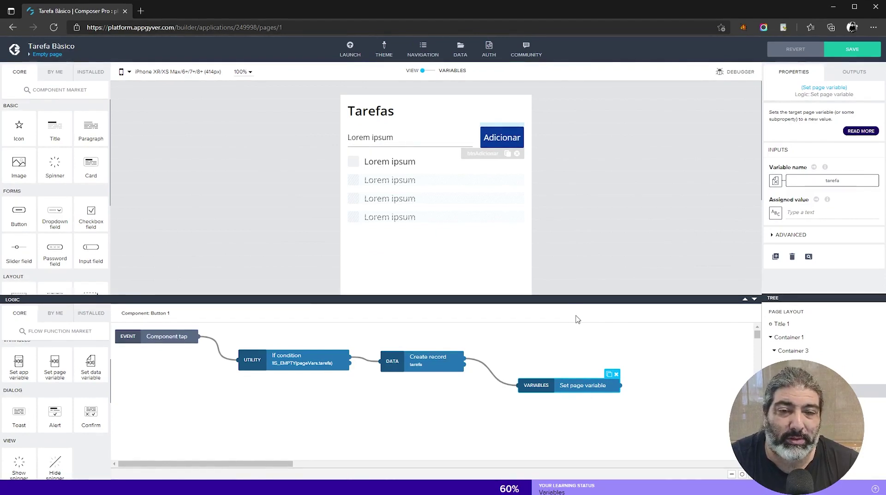
left_click(852, 49)
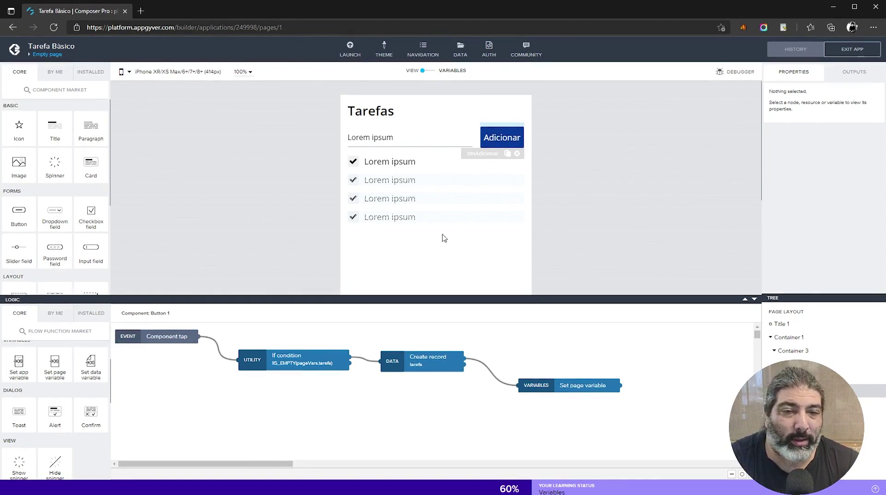
Step: Set the repeated checkbox field's value to False
left_click(389, 166)
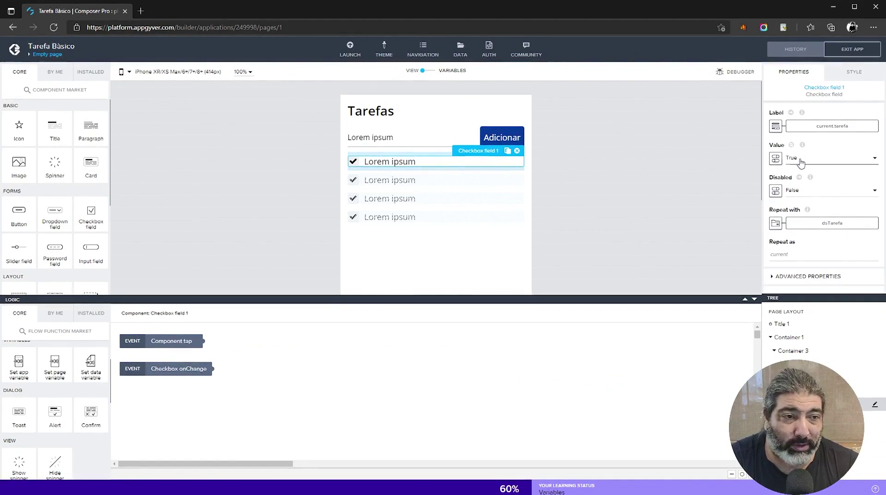
left_click(795, 184)
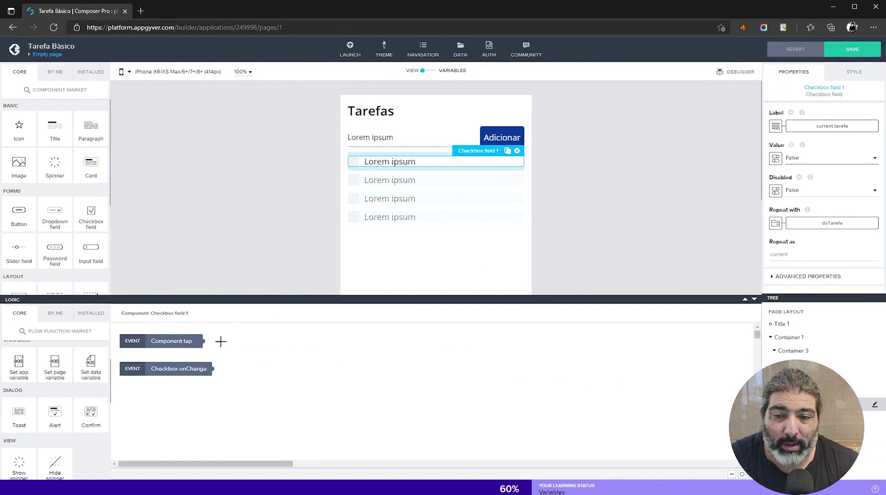
Step: Add a Confirm dialog to the checkbox field's logic and connect the Checkbox onChange event to it
left_click(167, 340)
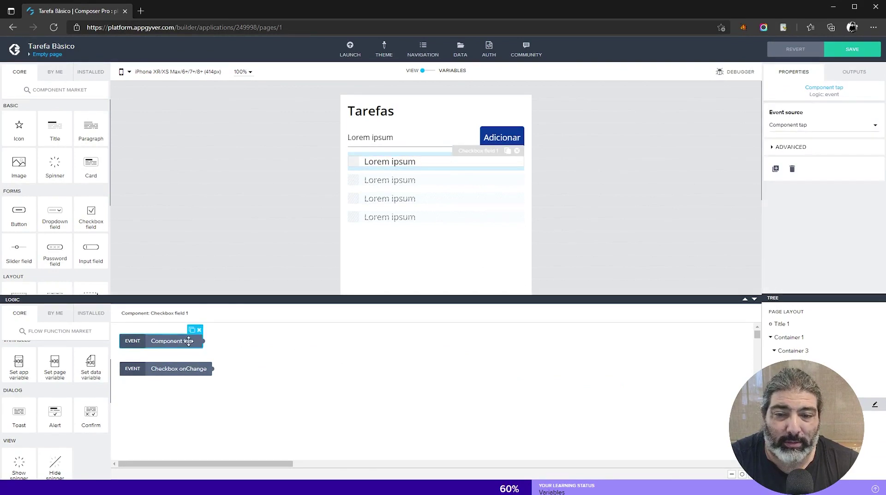
left_click(186, 373)
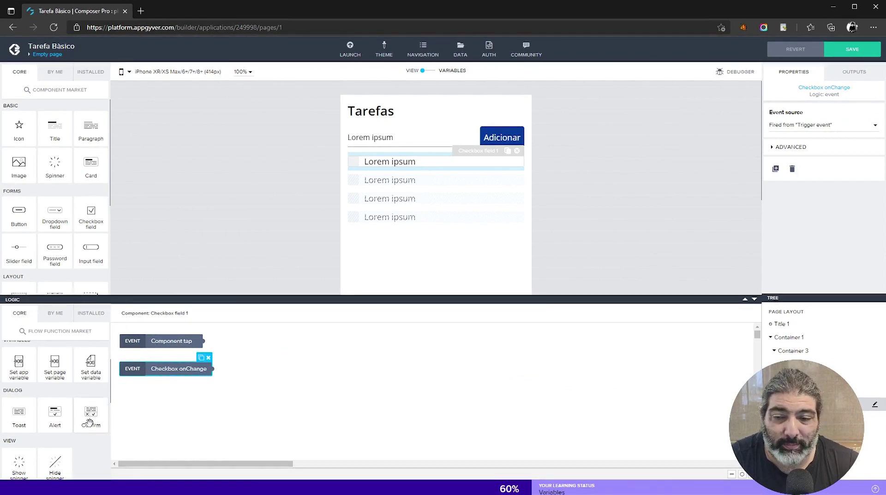
left_click_drag(90, 416, 279, 362)
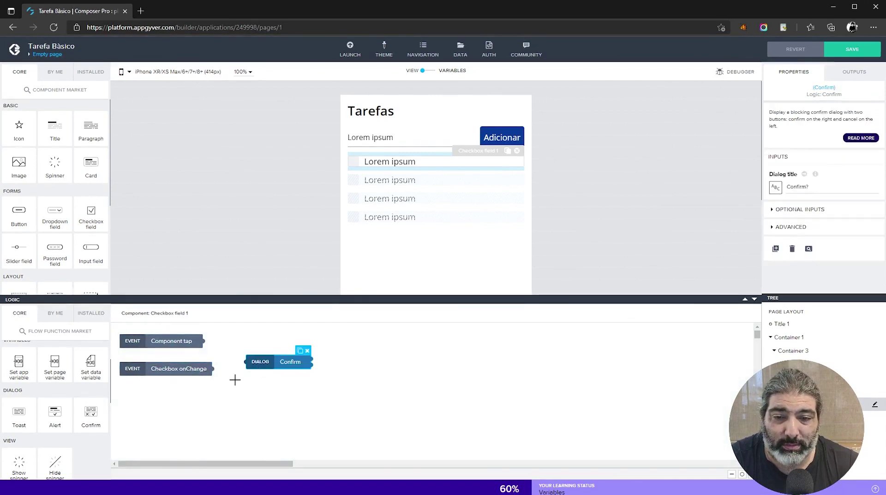
left_click_drag(213, 369, 299, 360)
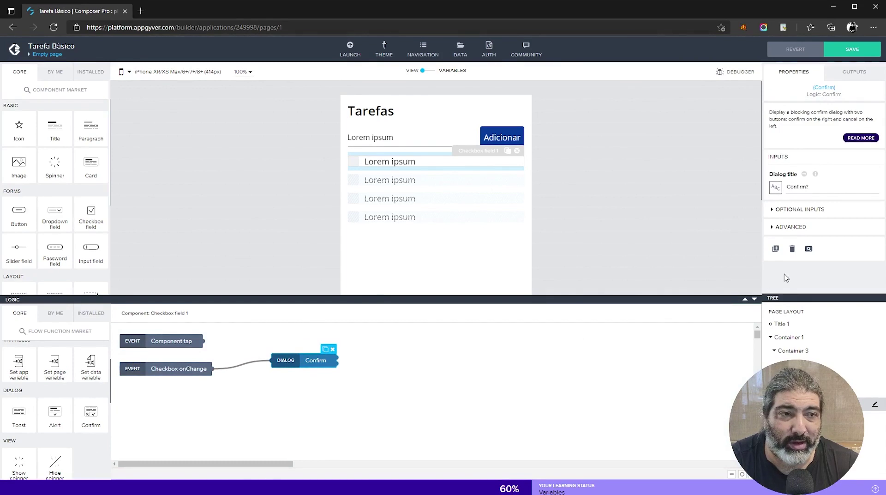
Step: Expand the Confirm dialog's optional inputs and set its title to "Você concluiu a tarefa?"
left_click(795, 212)
left_click(799, 186)
left_click(800, 185)
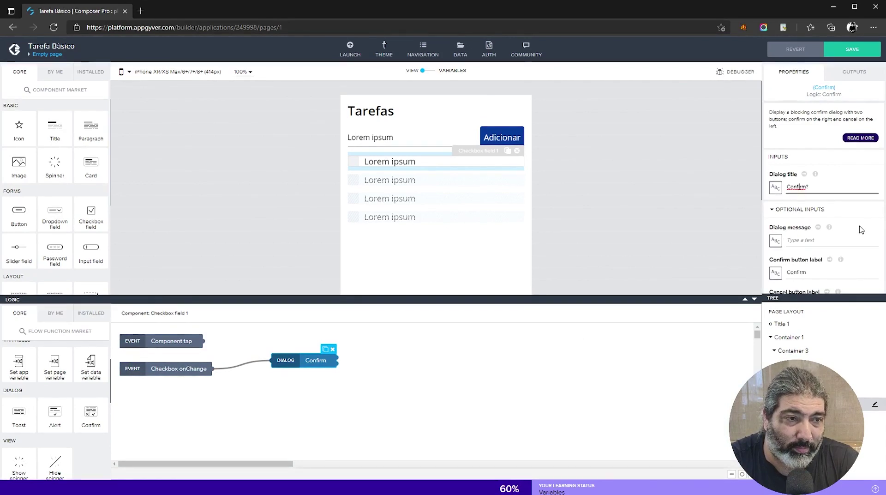
type("Você con")
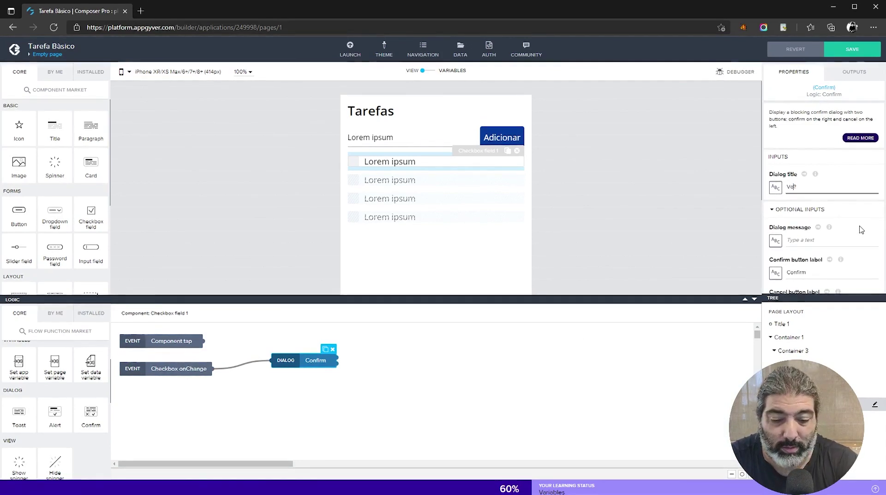
type("slu")
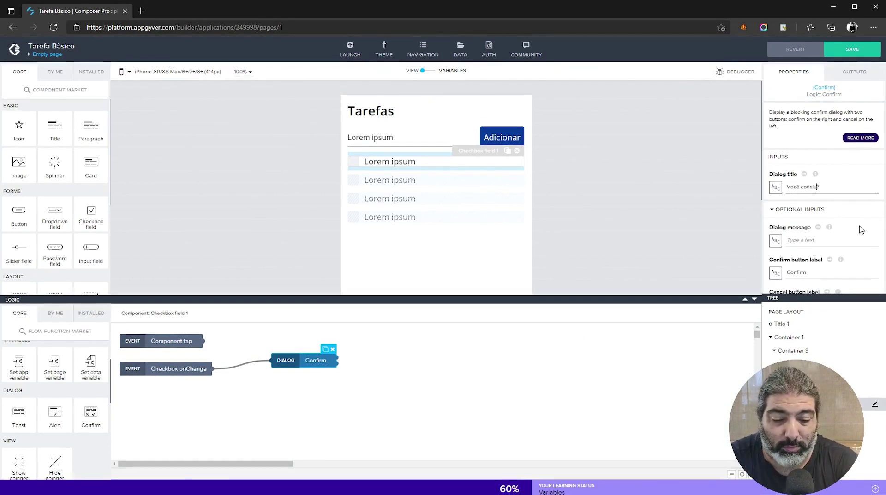
type("l")
key("ctrl+shift+Left")
type("c")
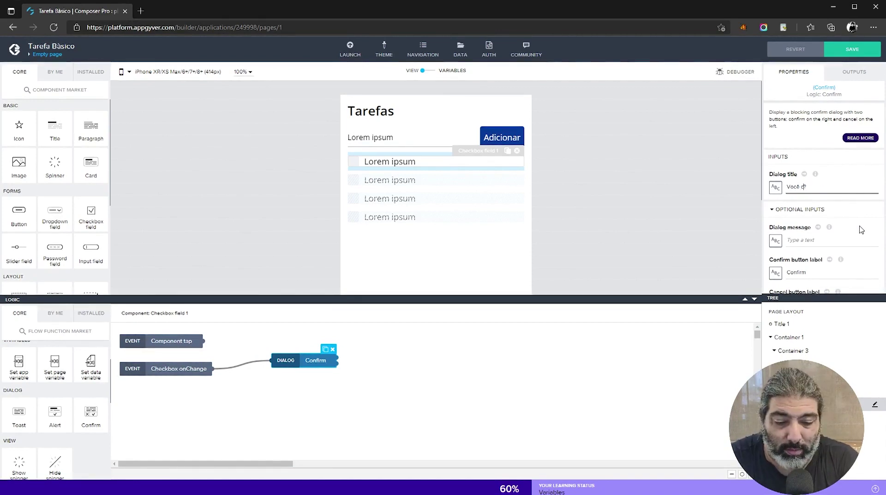
type("oncluiu a tarefa?")
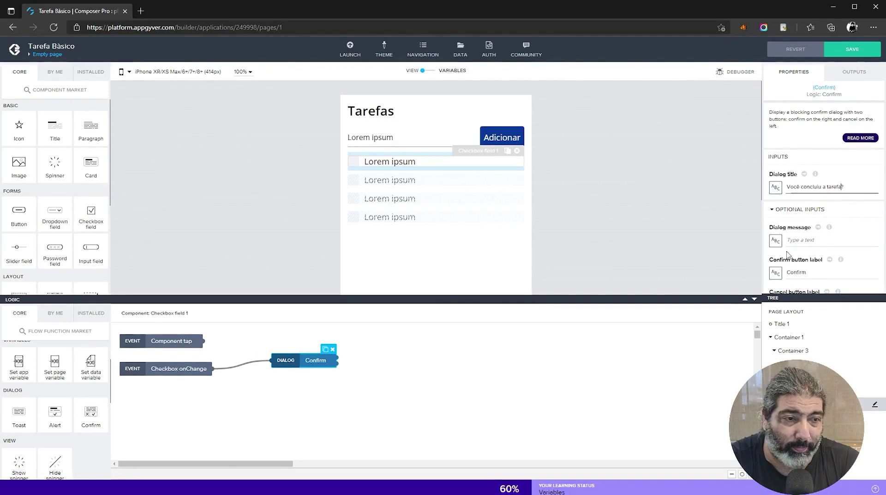
Step: Set the Confirm dialog's confirm button label to "Confirmar"
double_click(802, 272)
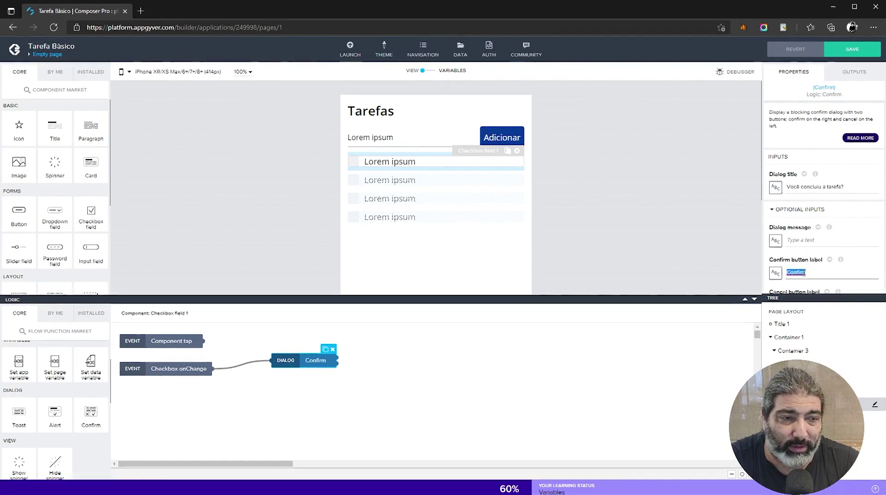
left_click(814, 272)
type("a")
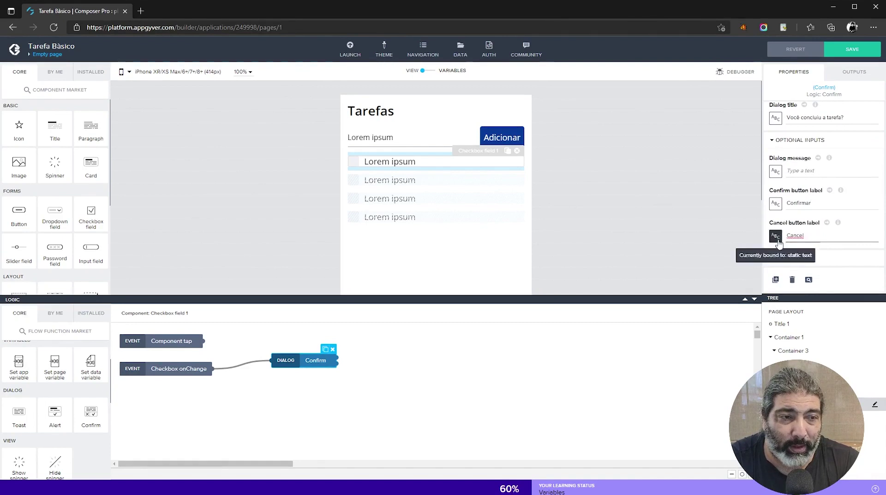
Step: Set the Confirm dialog's cancel button label to "Cancelar"
type("r")
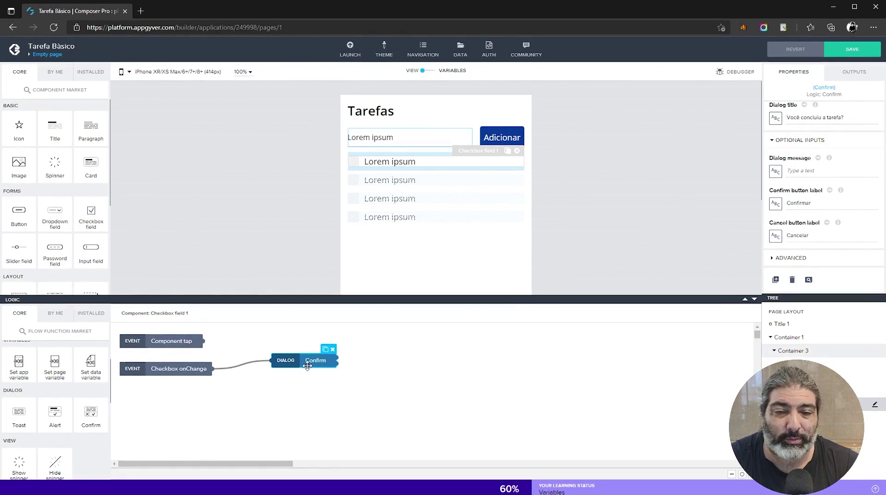
left_click_drag(308, 365, 303, 366)
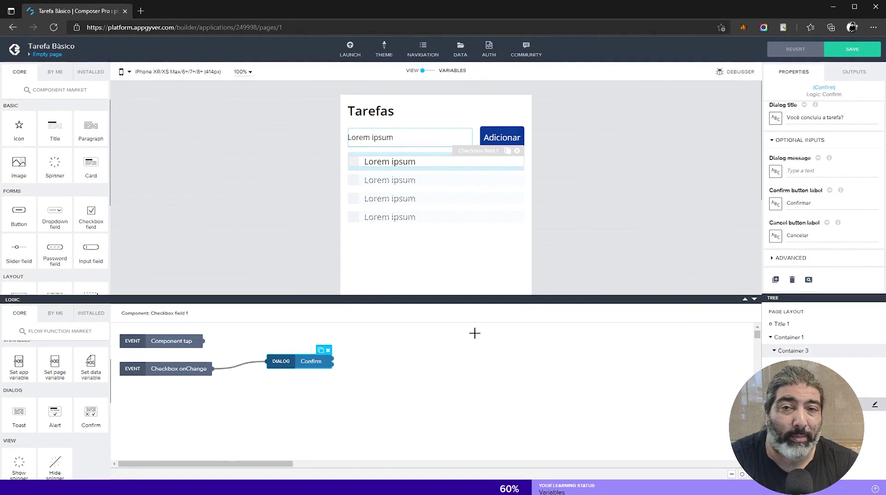
Step: Review the Confirm dialog's outputs, and add a Delete record function connected to its first output in the checkbox field's logic
left_click(854, 79)
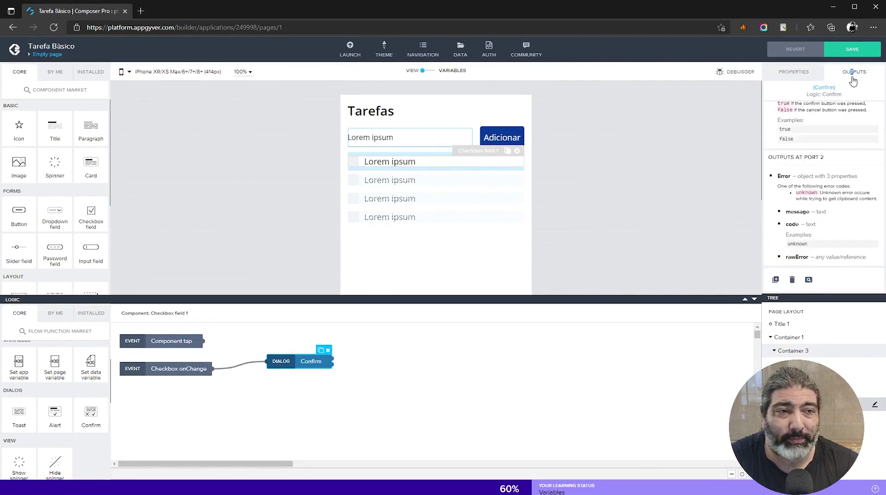
scroll(799, 141, "up", 3)
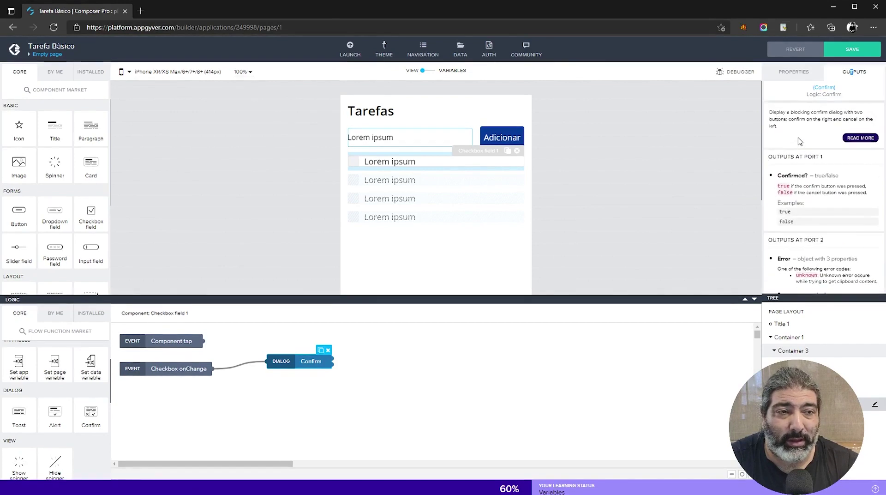
scroll(801, 183, "down", 2)
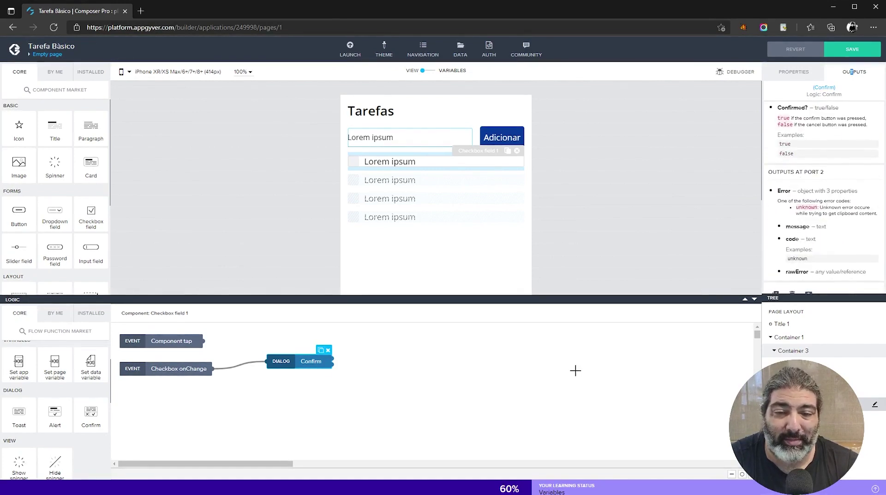
left_click_drag(293, 367, 286, 367)
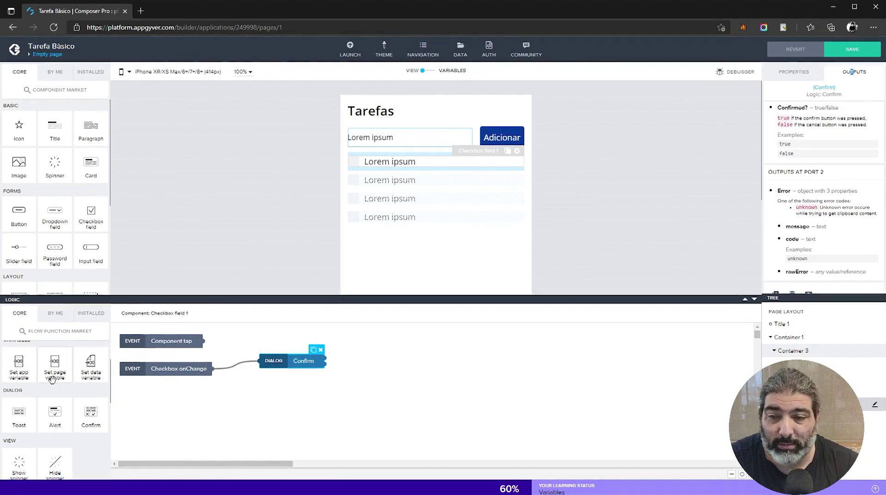
scroll(52, 378, "up", 1)
scroll(55, 386, "down", 2)
scroll(86, 434, "down", 1)
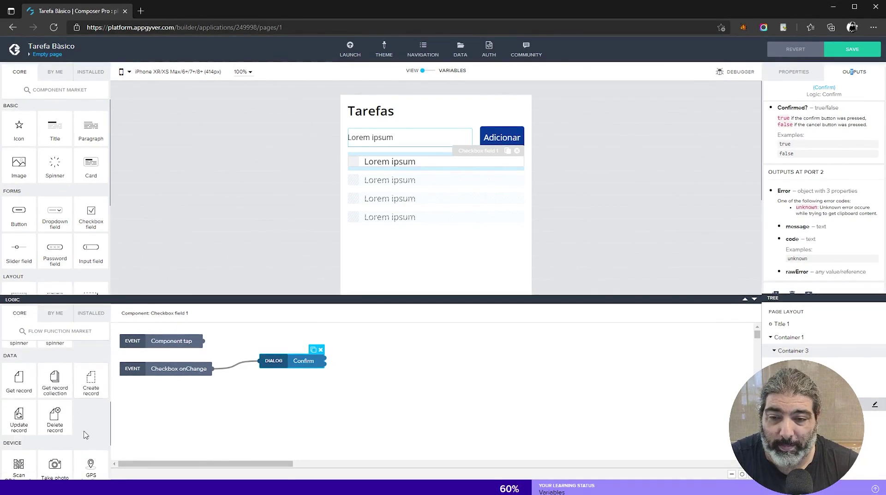
left_click_drag(62, 424, 410, 354)
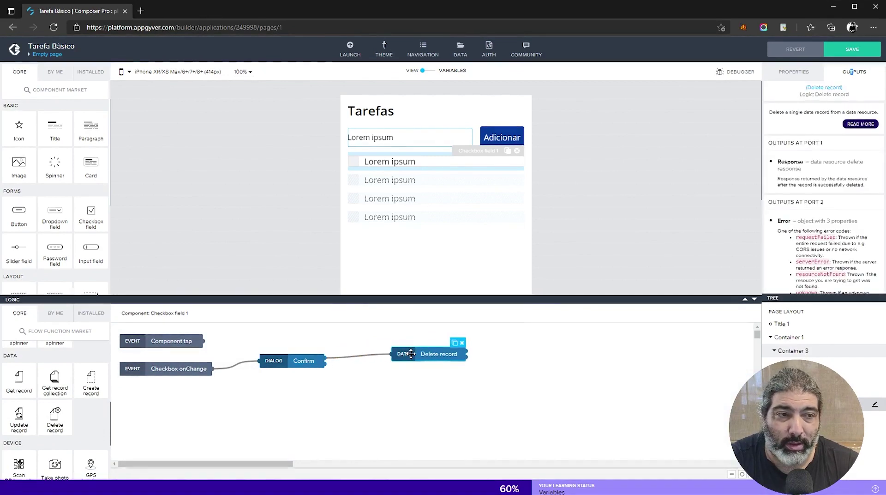
Step: Bind the Delete record function's ID to the current repeated item's id (current.id) and save the application
left_click(792, 75)
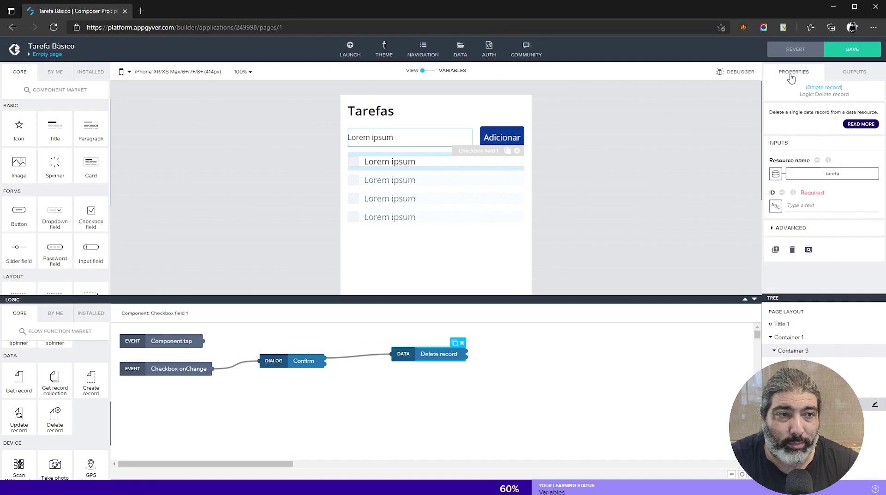
left_click(776, 206)
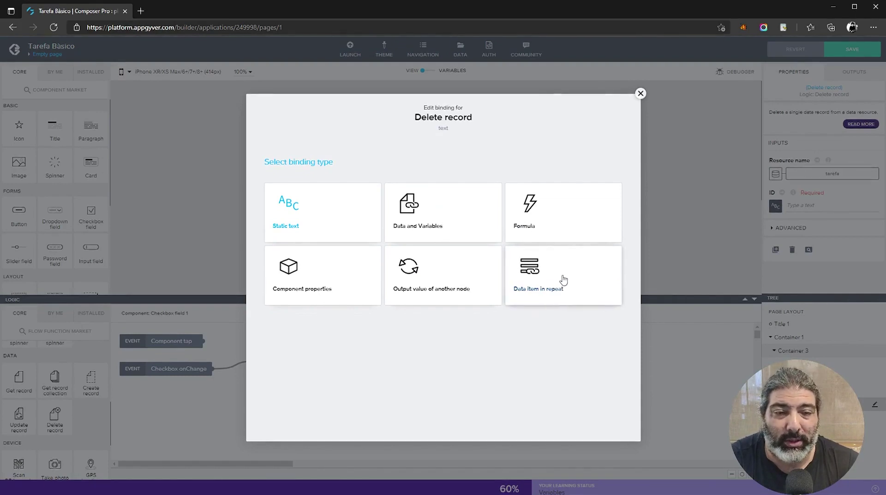
left_click(538, 282)
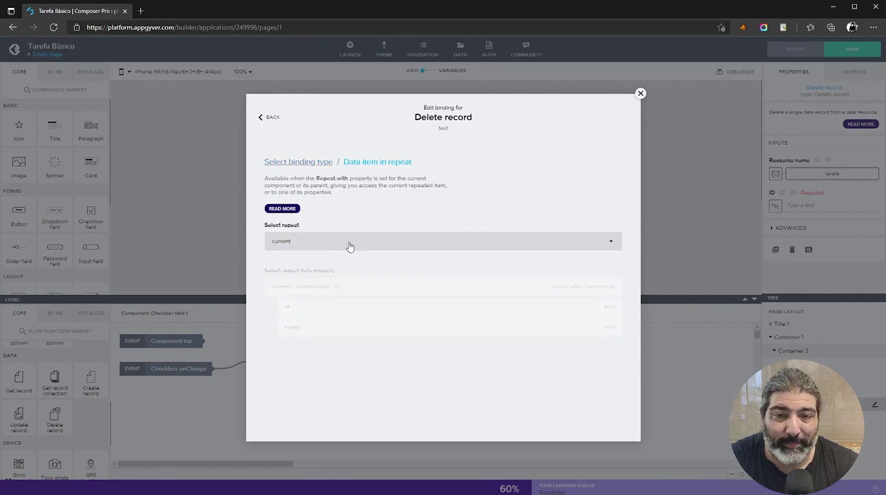
left_click(300, 313)
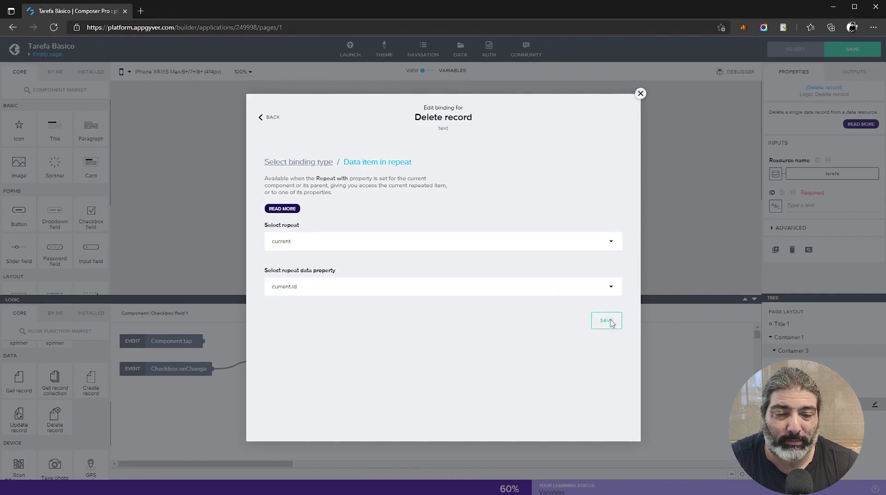
left_click(608, 320)
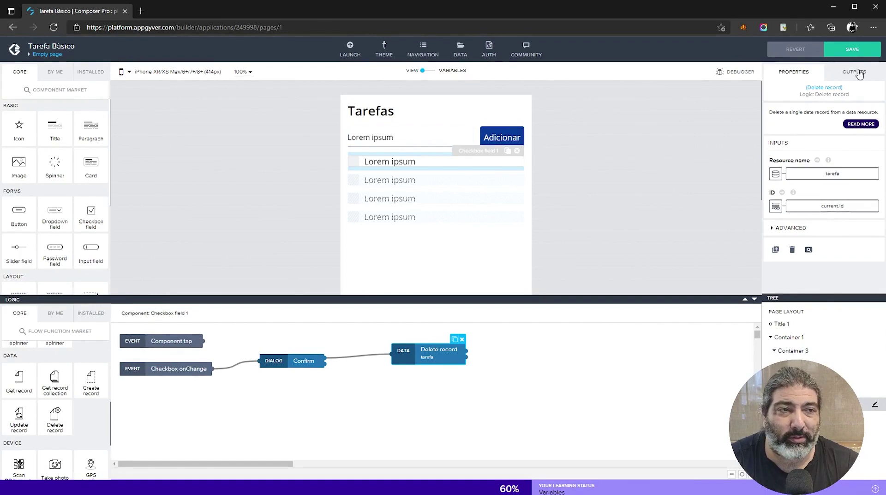
left_click(853, 50)
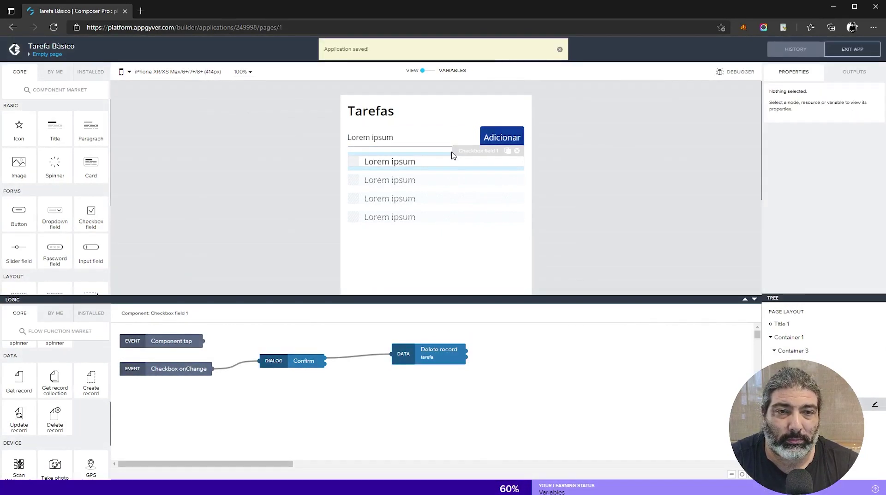
Step: Set the Delay in the dsTarefa data variable's logic to 1 ms and save the application from the page view
left_click(449, 73)
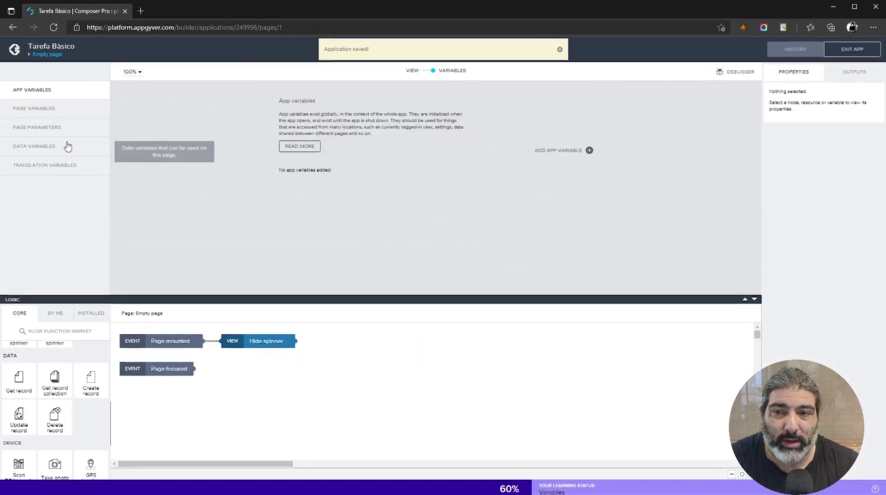
left_click(39, 152)
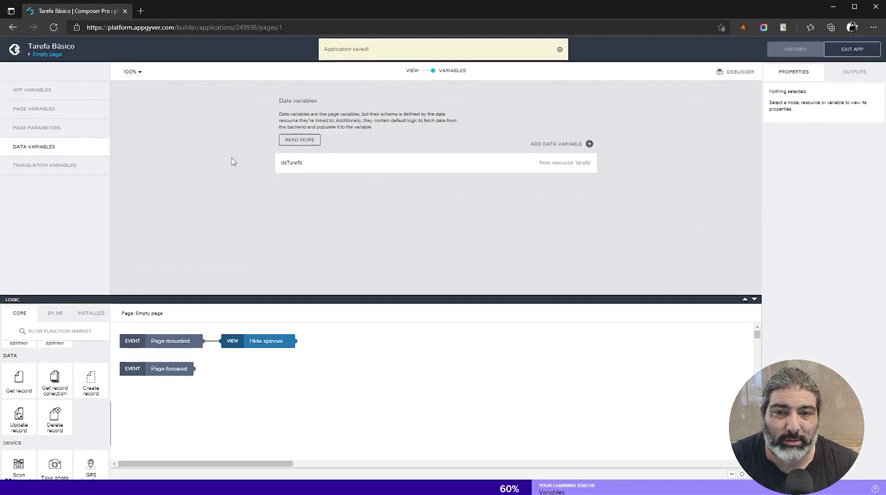
left_click(313, 167)
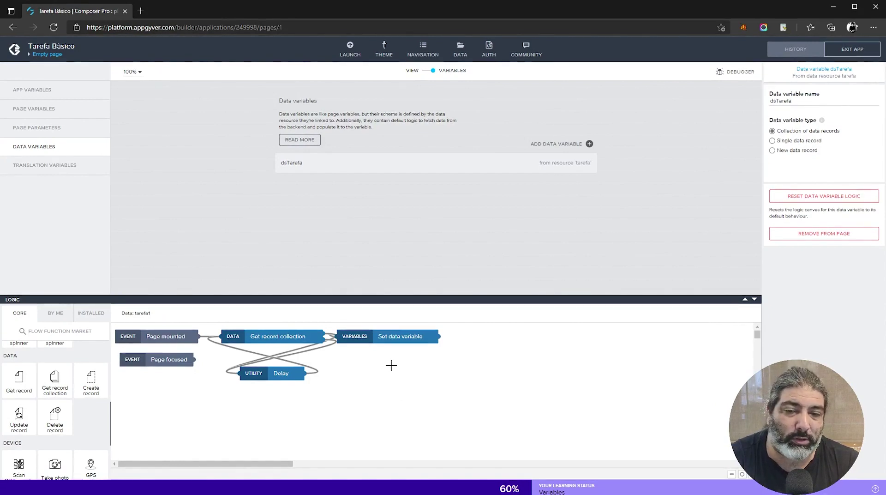
left_click(279, 376)
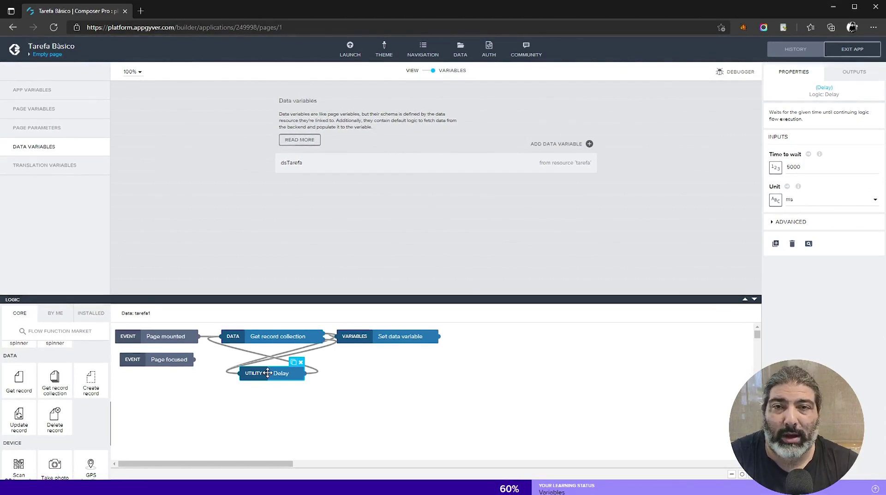
left_click(811, 168)
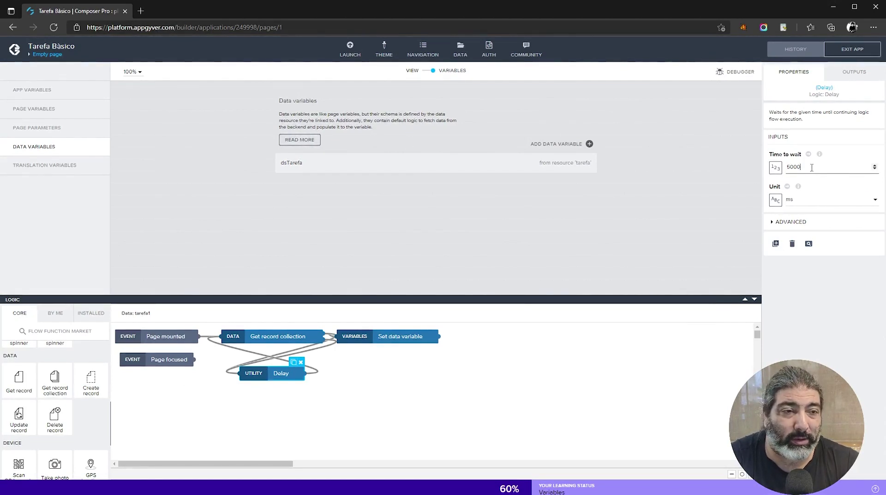
key("Home")
type("1")
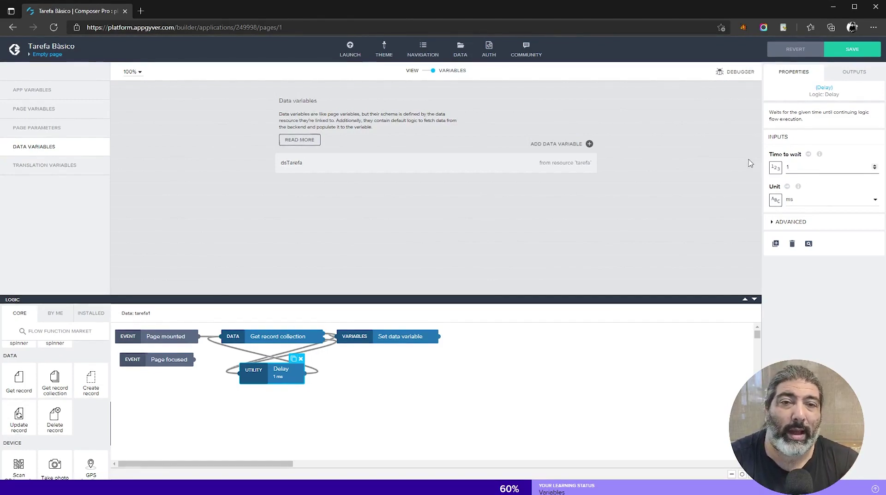
left_click(414, 72)
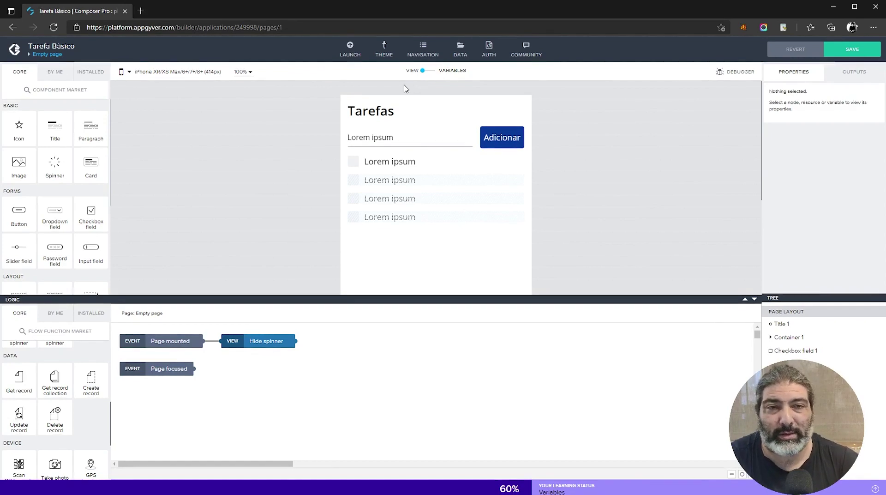
key("ctrl+s")
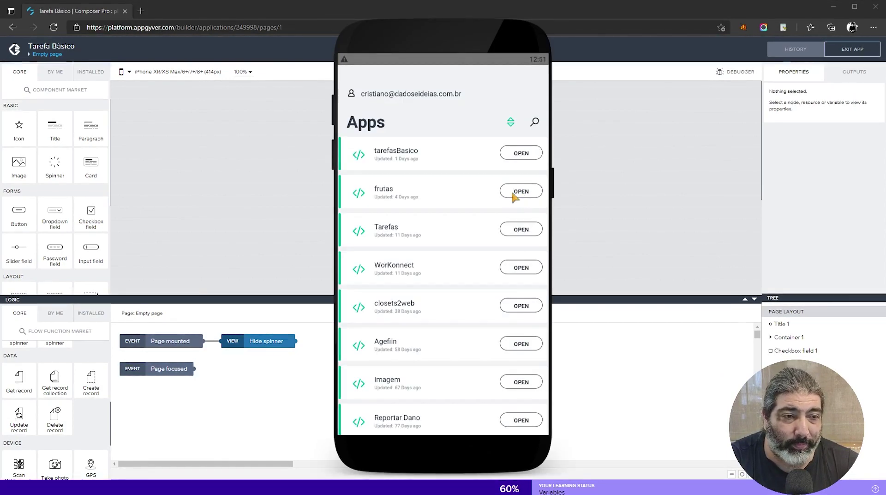
Step: Open the tarefasBasico app in the phone preview and add the task "Ir ao supermercado"
left_click(516, 156)
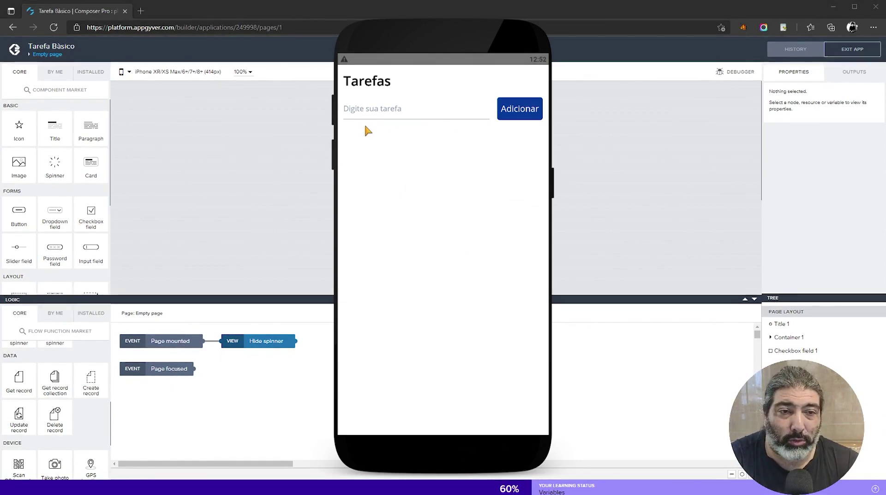
left_click(373, 114)
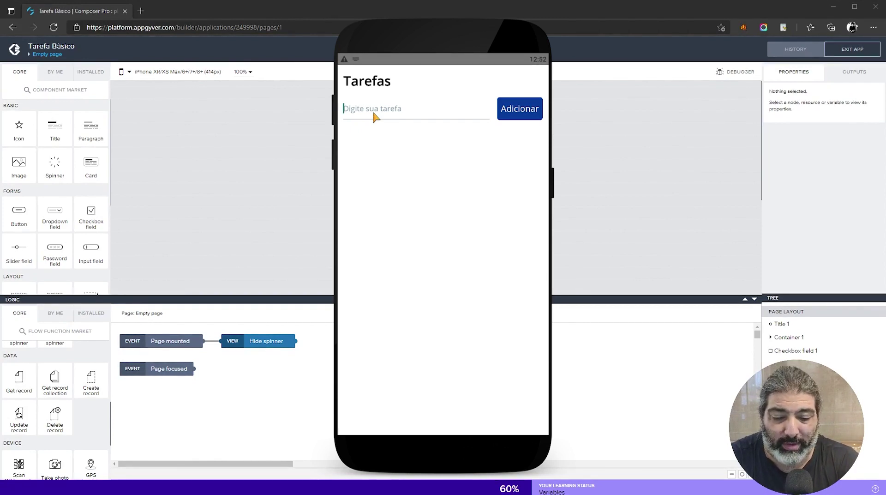
type("Ir ")
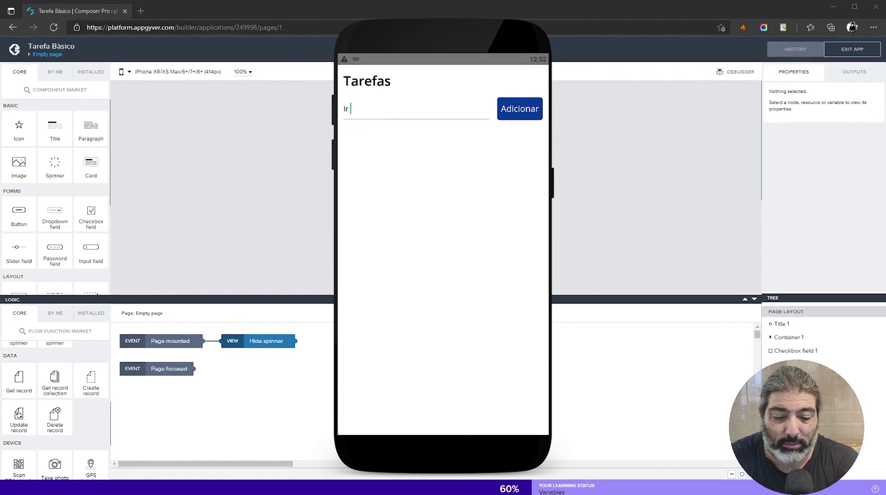
type("ao supermercado")
left_click(520, 114)
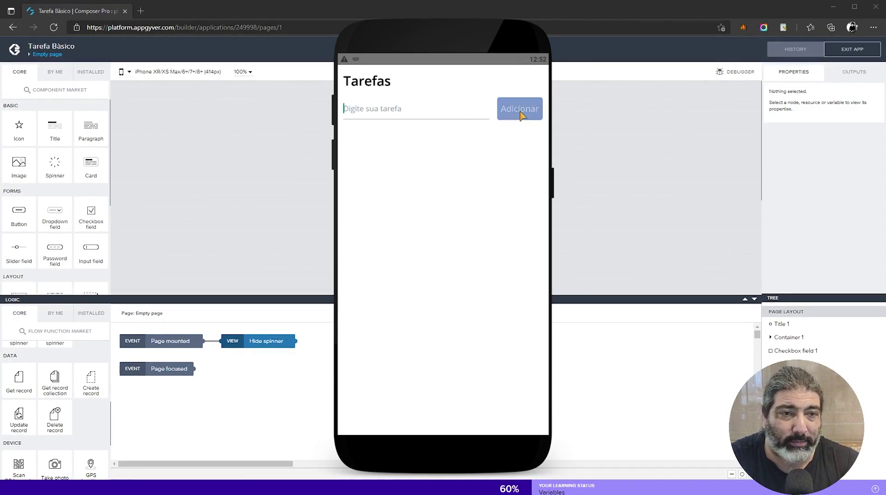
Step: Add the tasks "Levar o Bart na Pet" and "Gravar vídeo" to the task list
left_click(382, 116)
type("V")
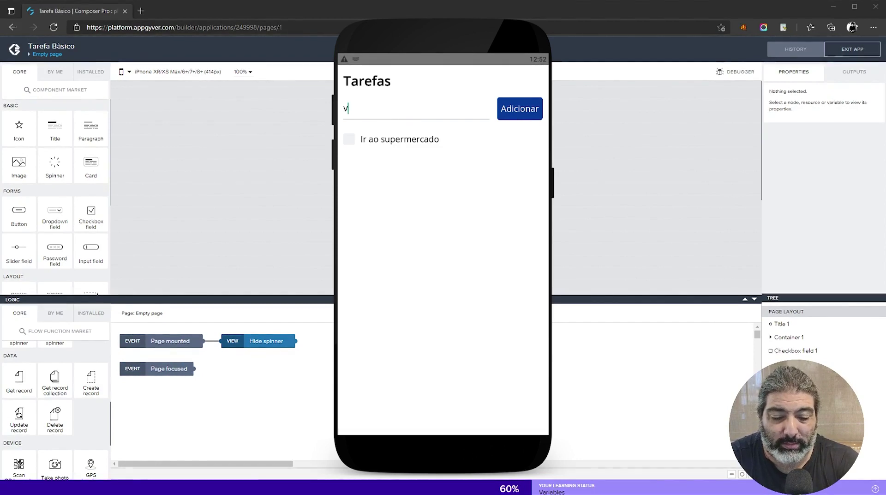
type("ou")
key("ctrl+a")
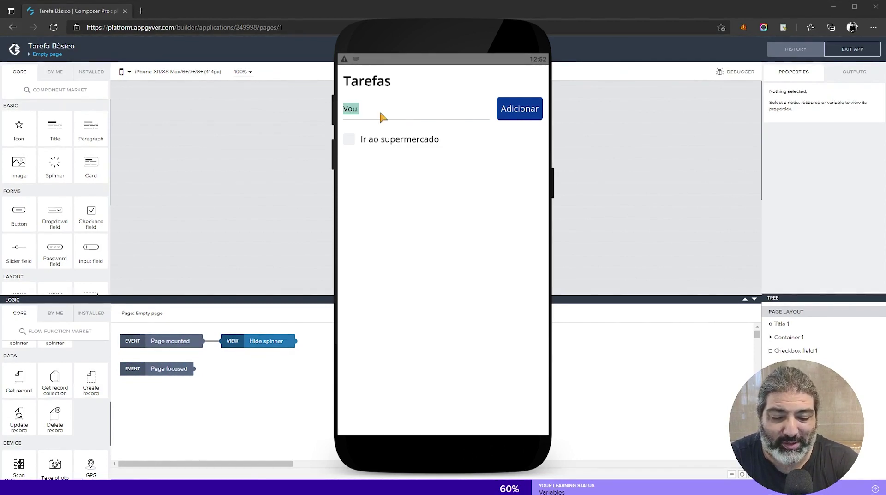
type("L")
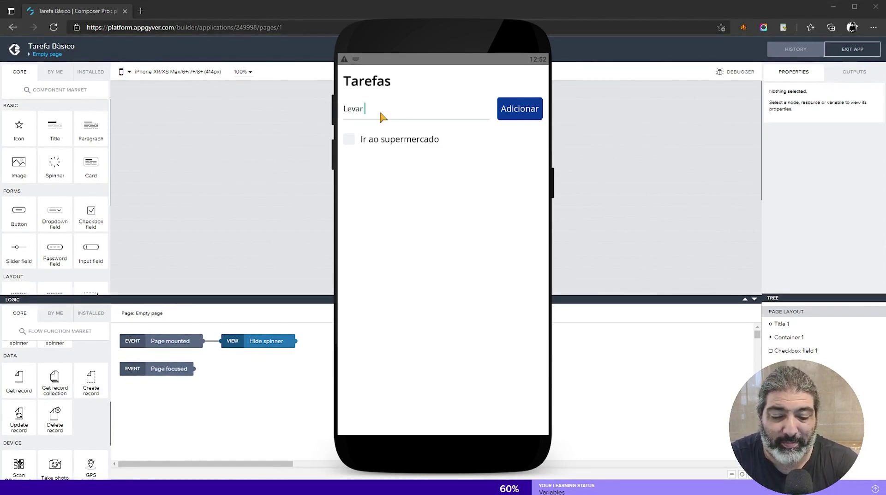
type("evar o ")
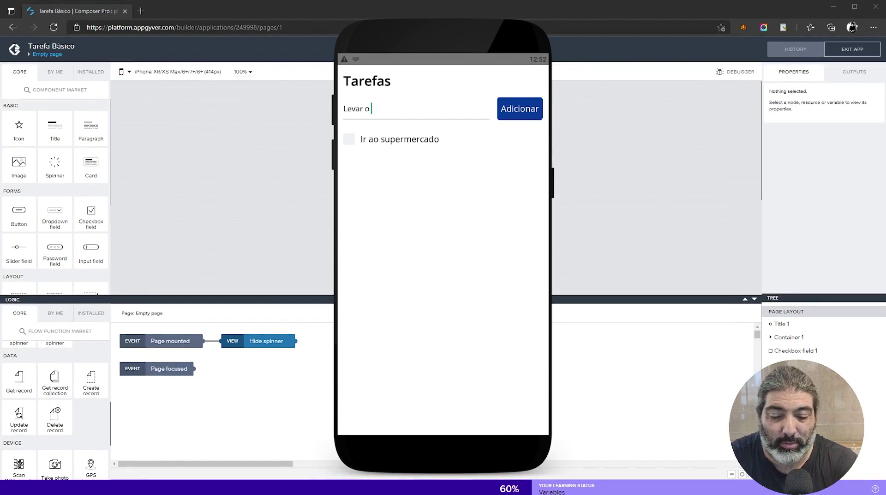
type("Bart na Pet")
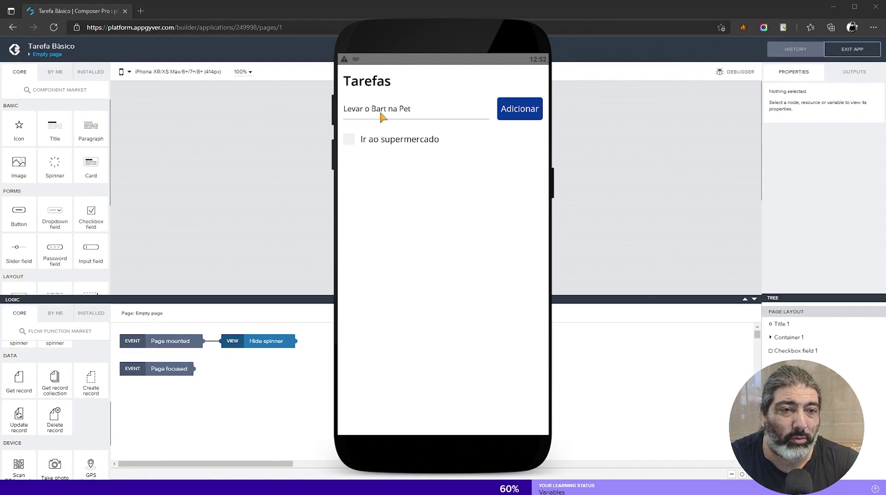
left_click(523, 112)
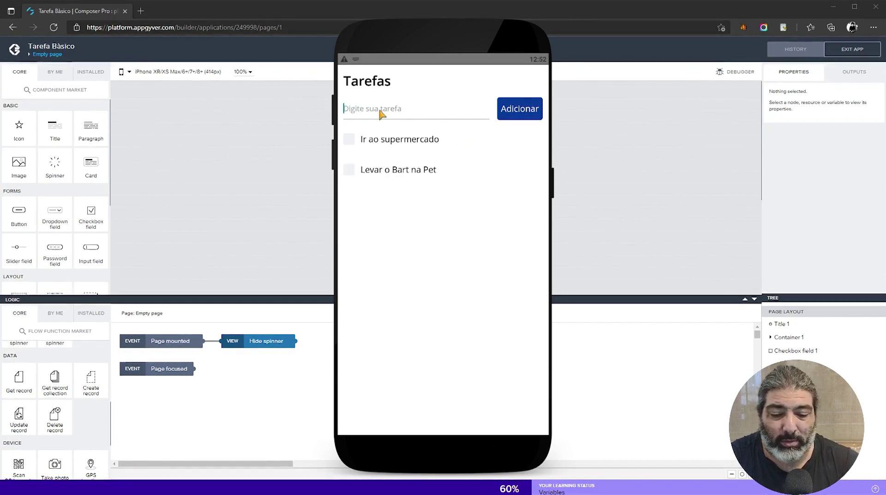
type("Gravar vídeo")
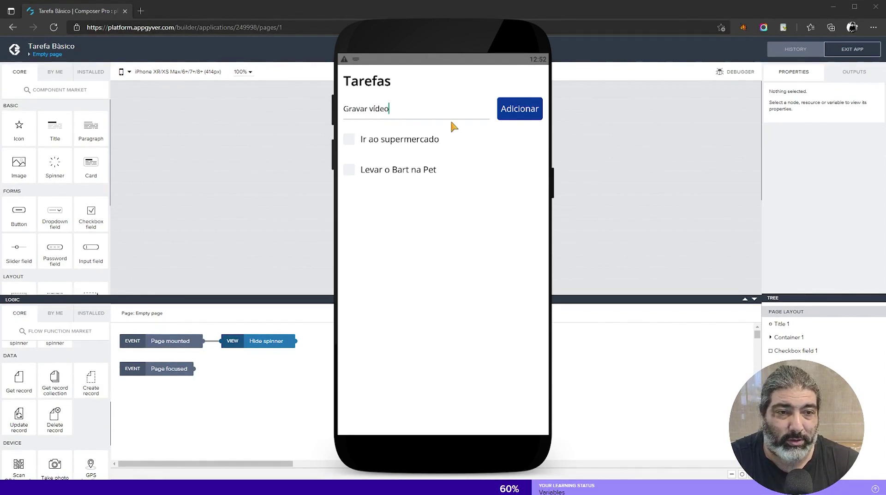
left_click(516, 117)
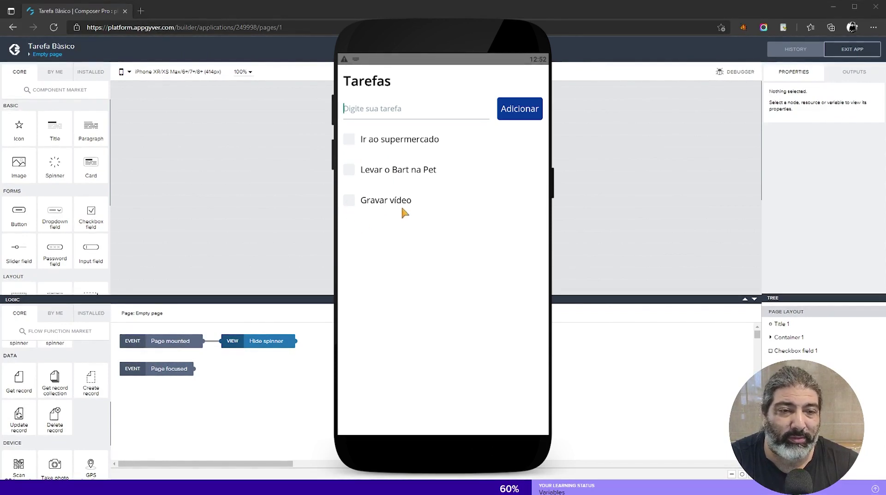
Step: Check off the "Gravar vídeo" task and confirm its completion
left_click(350, 202)
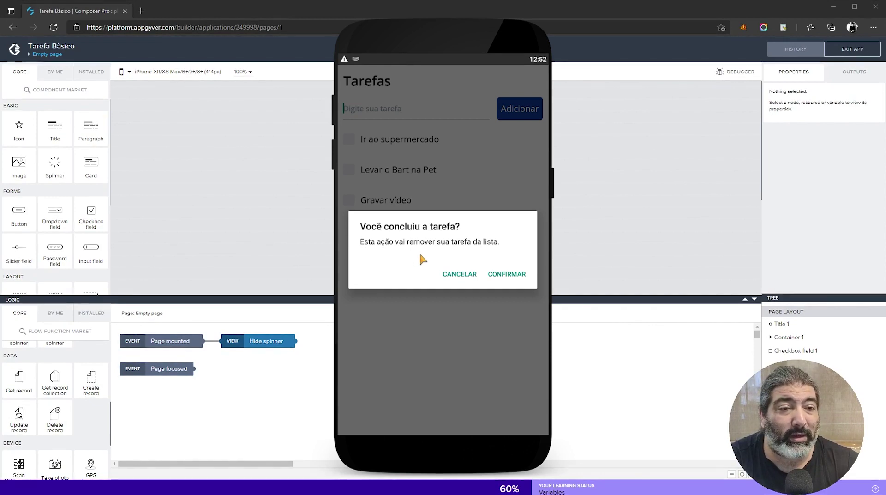
left_click(505, 275)
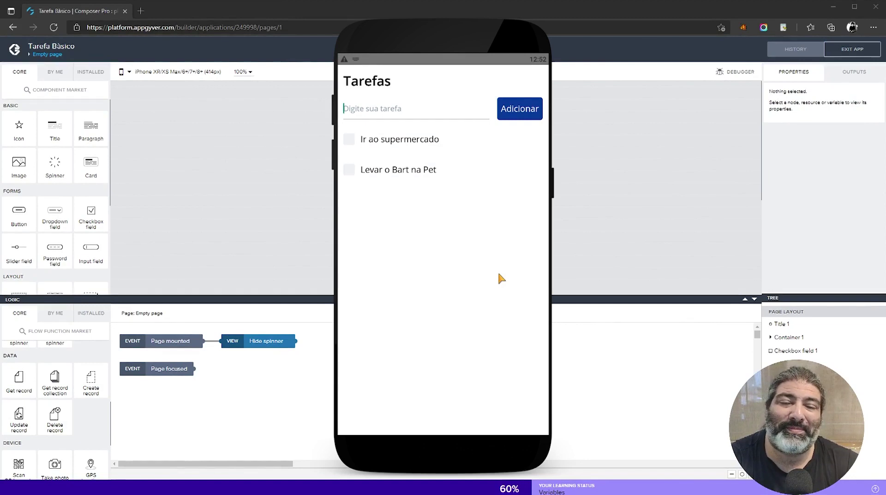